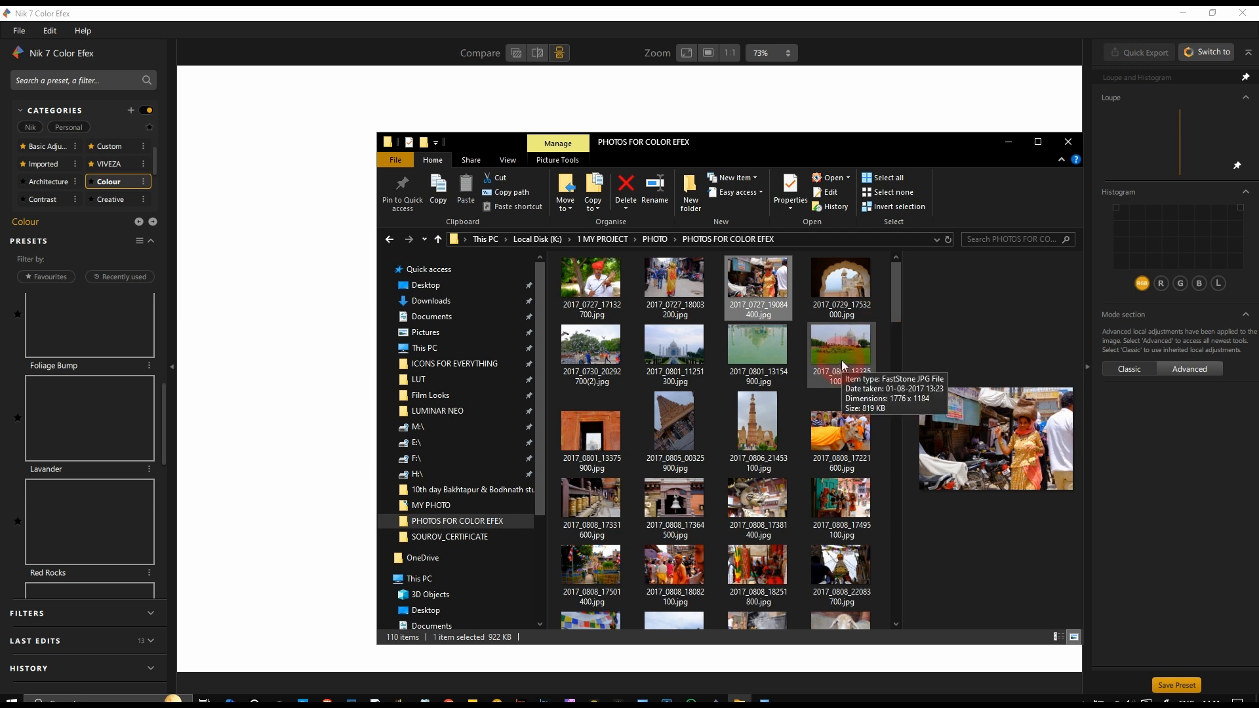
- Load the photo 2017_0801_13235100.jpg from the PHOTOS FOR COLOR EFEX folder for editing
drag(844, 357, 318, 311)
click(728, 389)
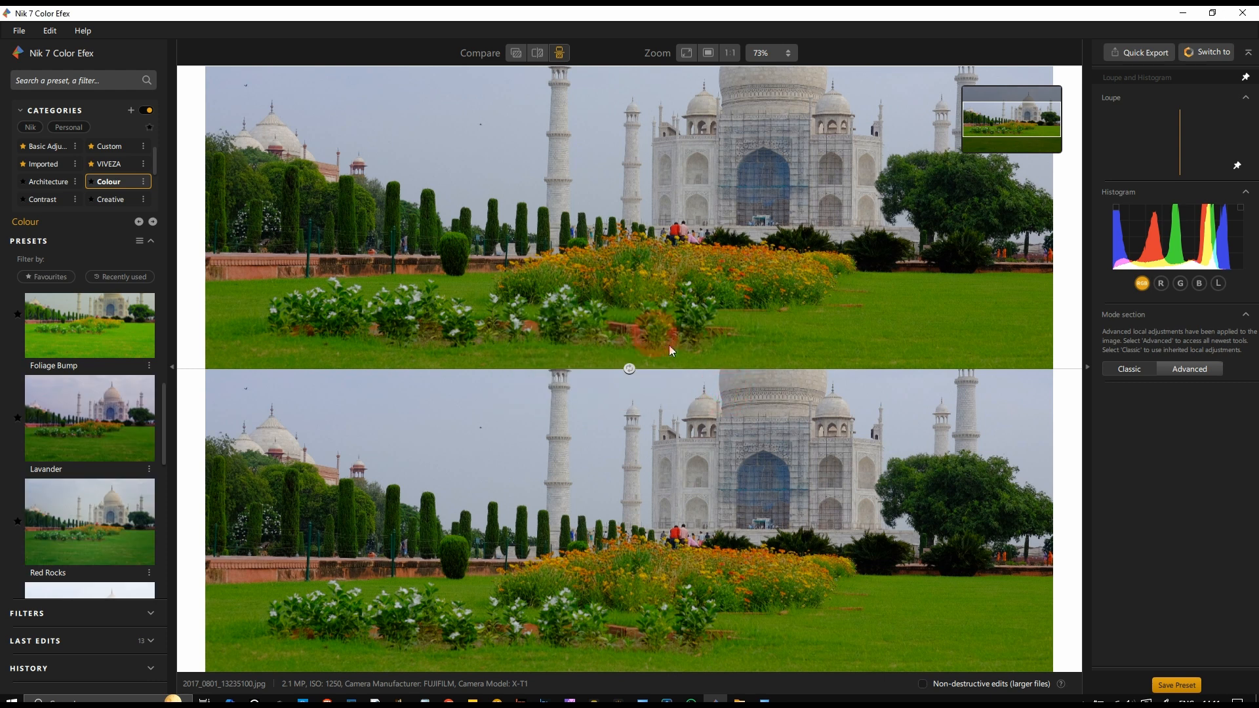
click(645, 328)
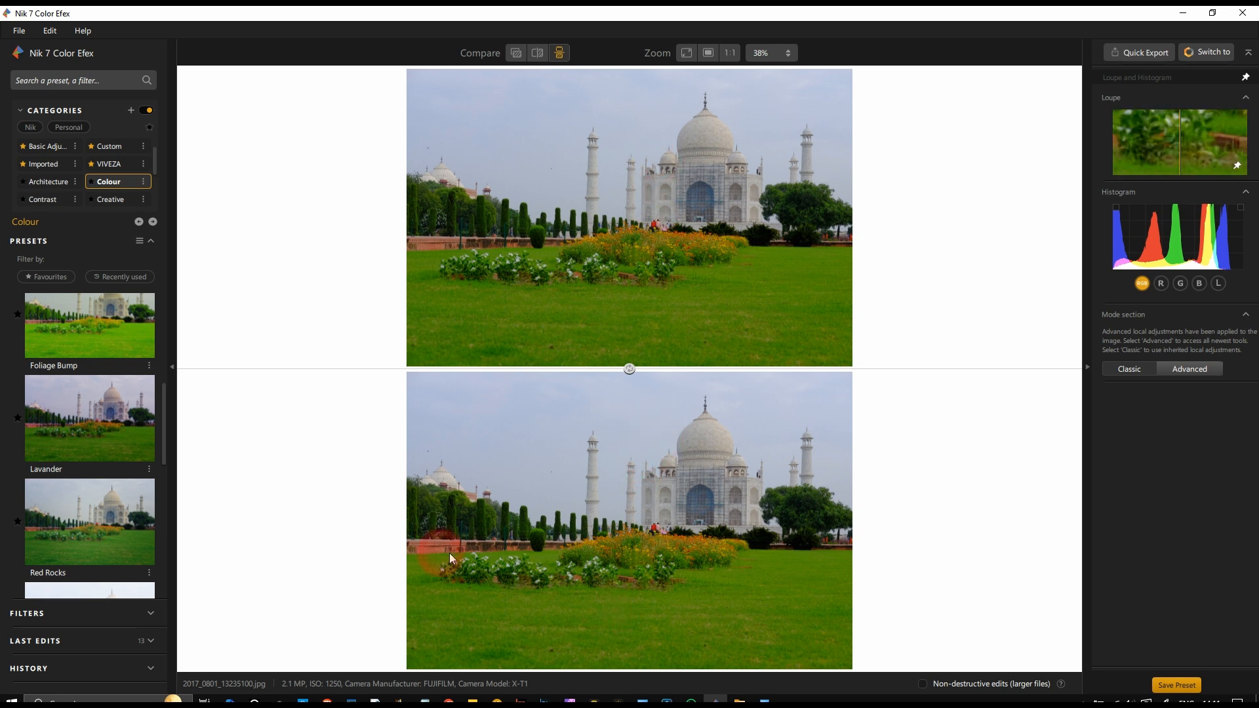
- Apply the Foliage Bump preset from the Colour category to the Taj Mahal photo
scroll(609, 534, up, 3)
scroll(609, 534, down, 3)
scroll(608, 531, down, 1)
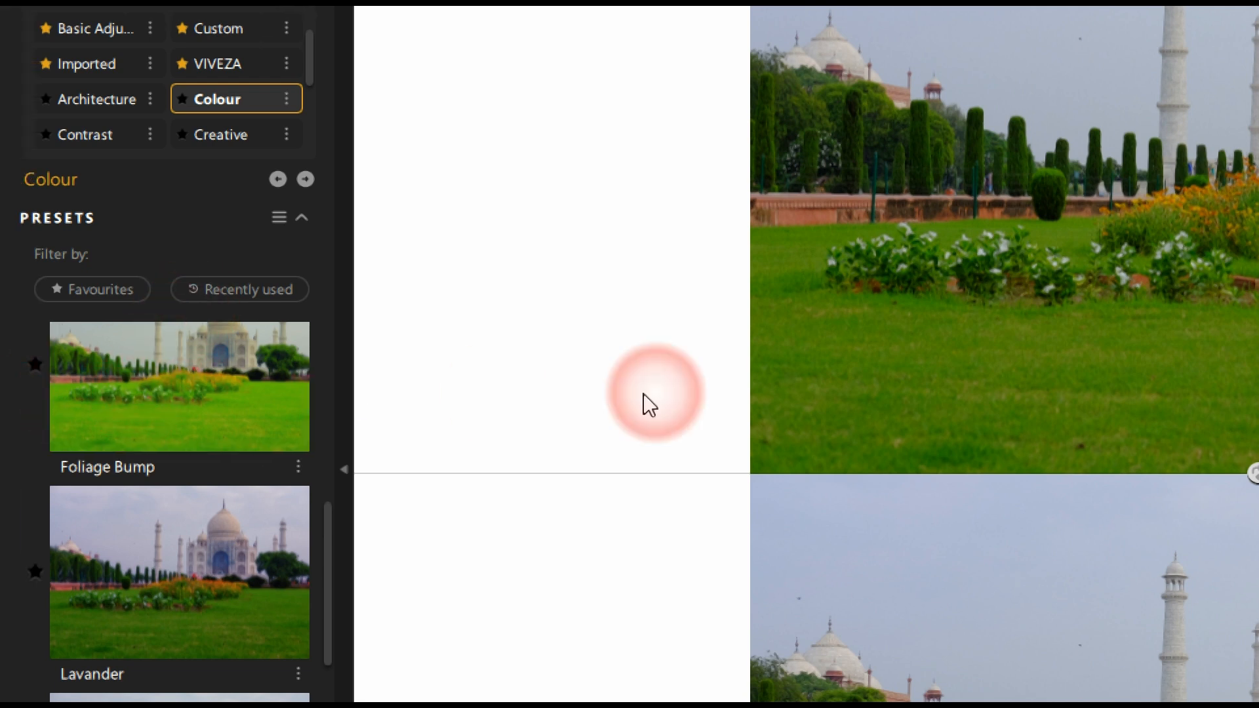
click(123, 416)
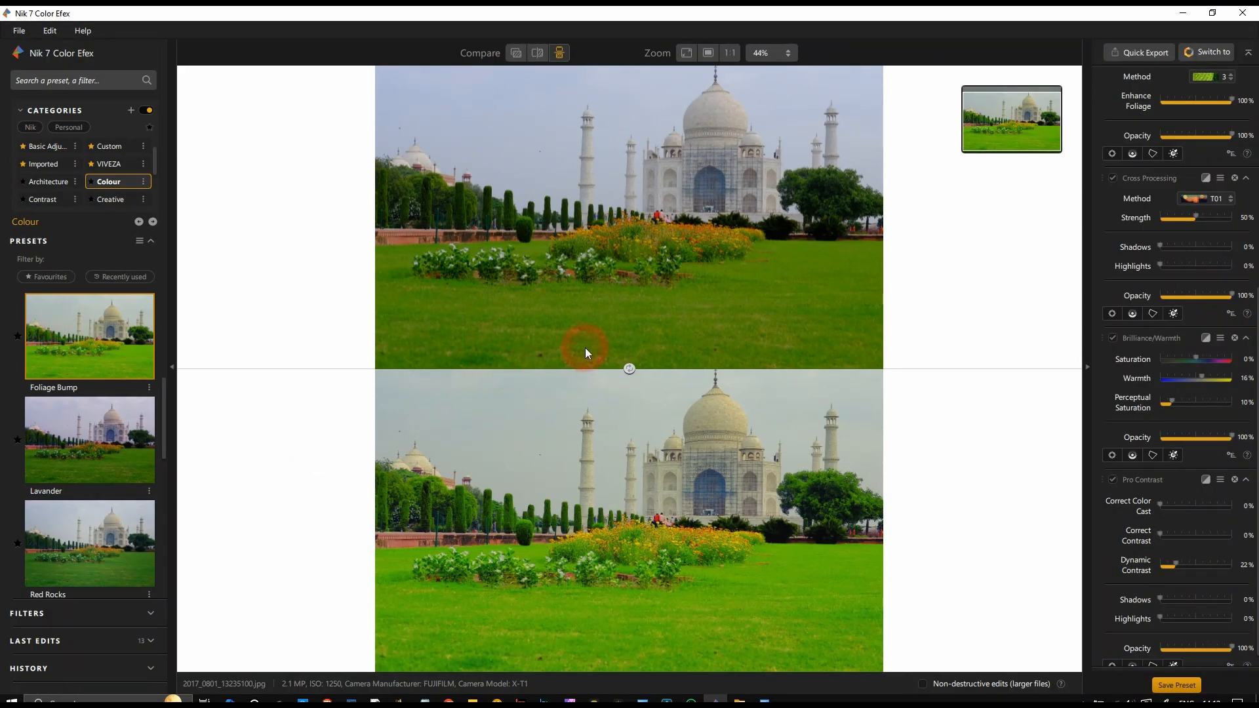
- Switch to the side-by-side split comparison and shift the divider to compare the original with the edited photo
click(536, 54)
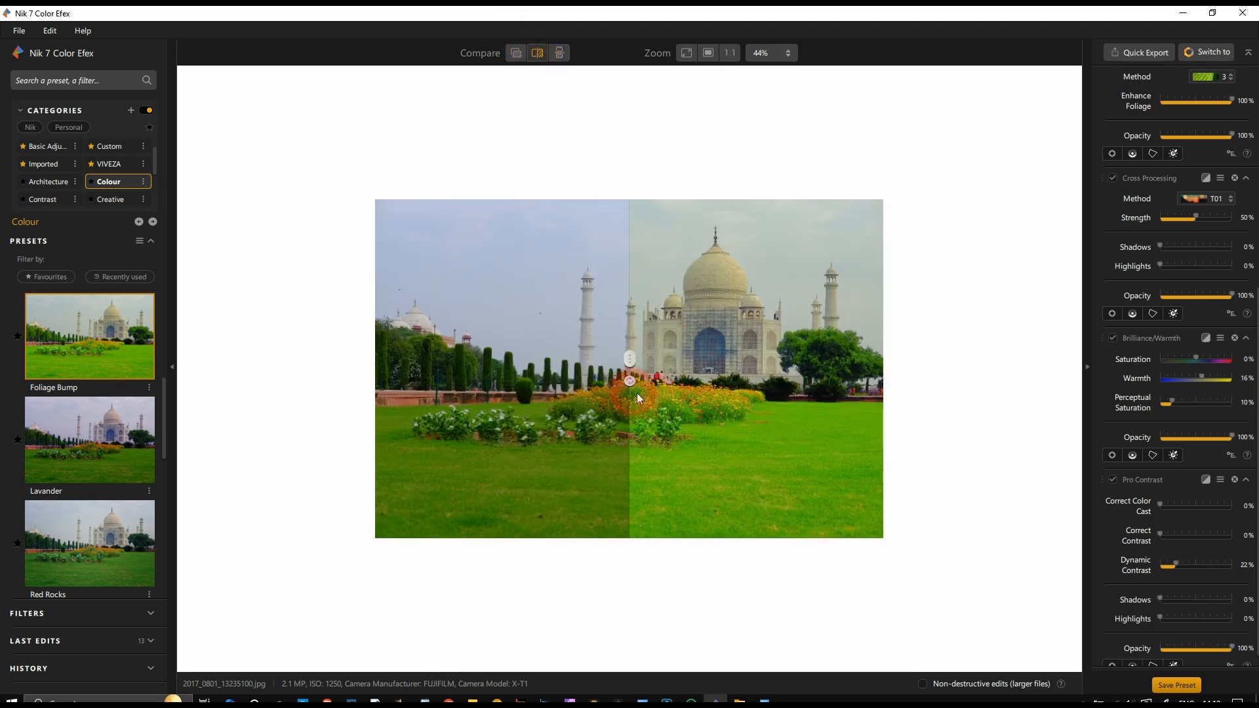
scroll(624, 387, up, 3)
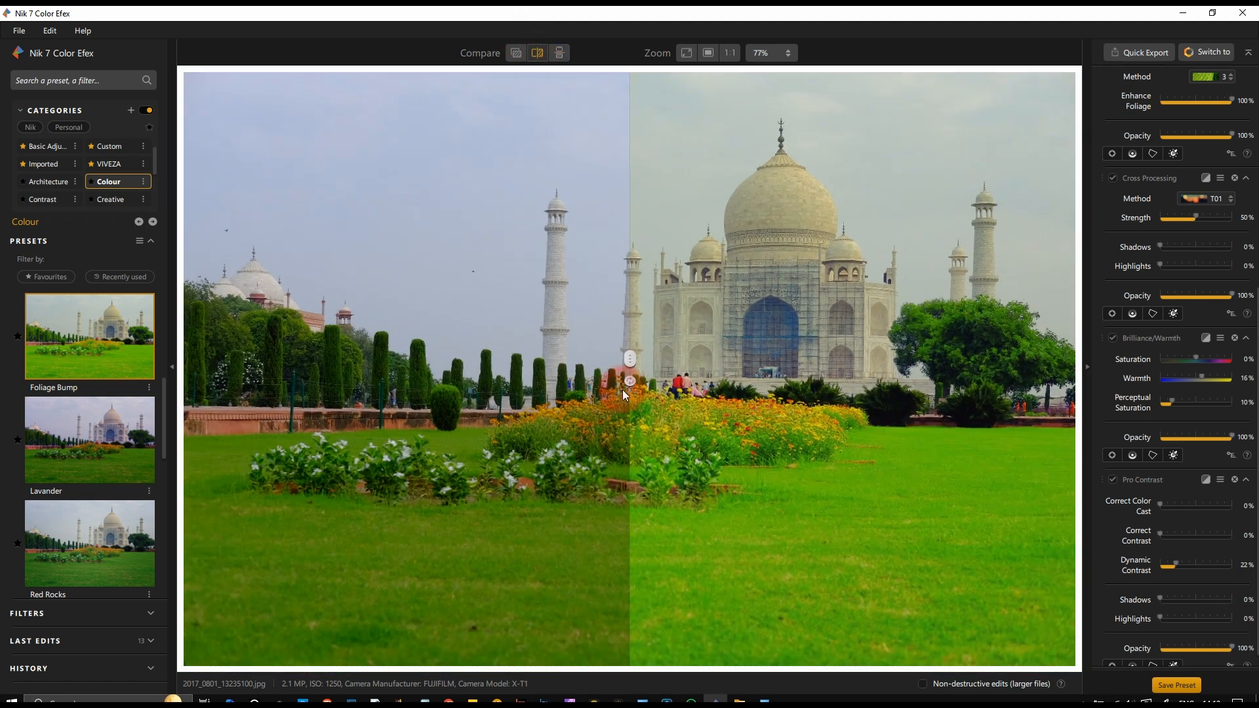
drag(631, 360, 602, 549)
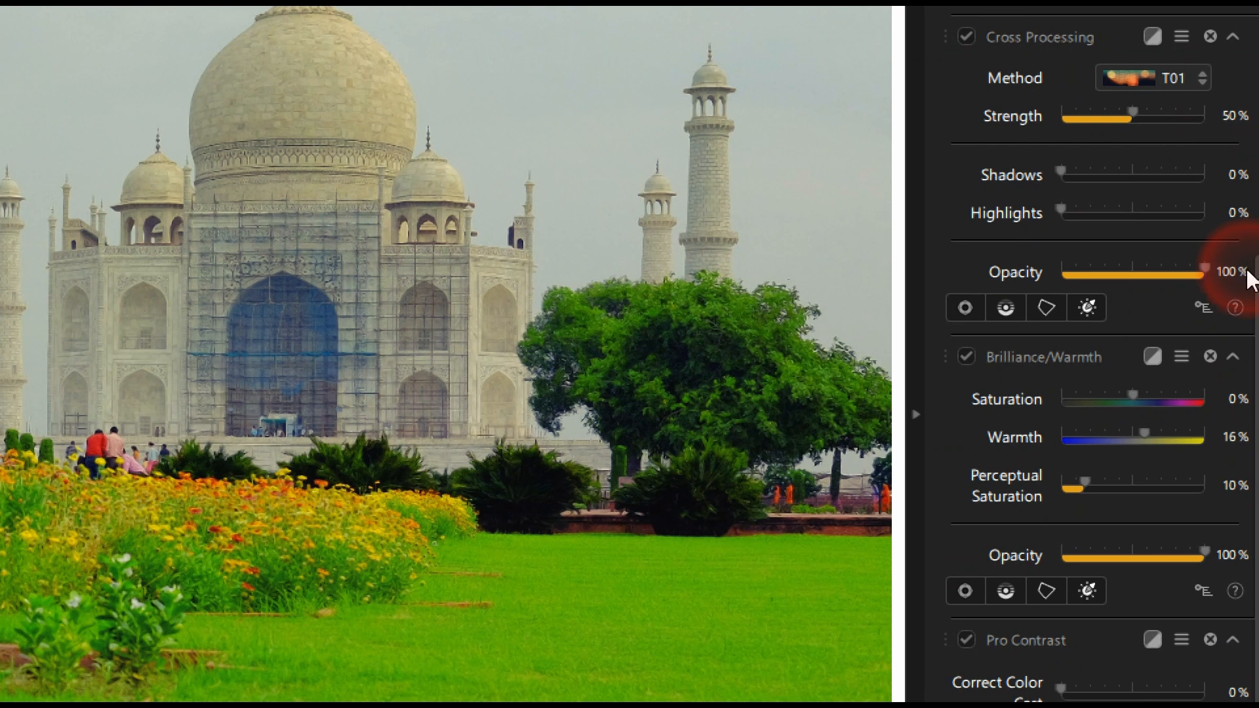
- Preview the Foliage filter's available methods, keeping method 3
scroll(1209, 292, up, 10)
scroll(1207, 292, down, 1)
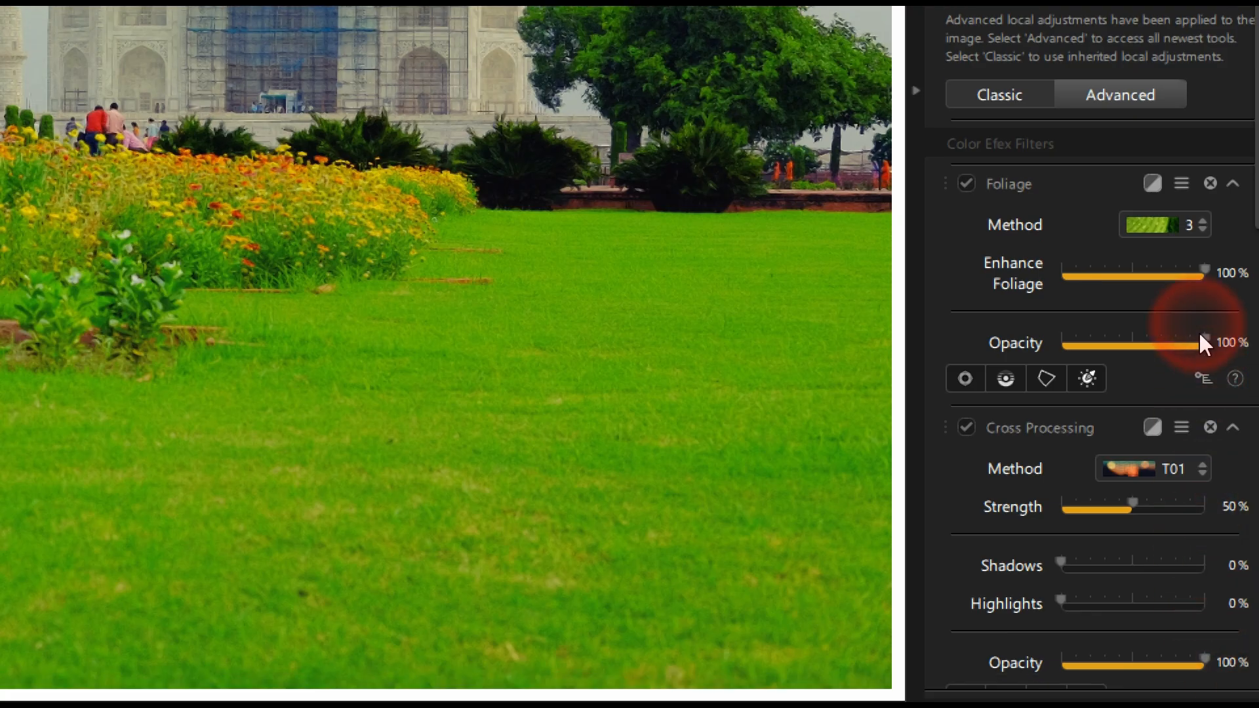
click(1176, 225)
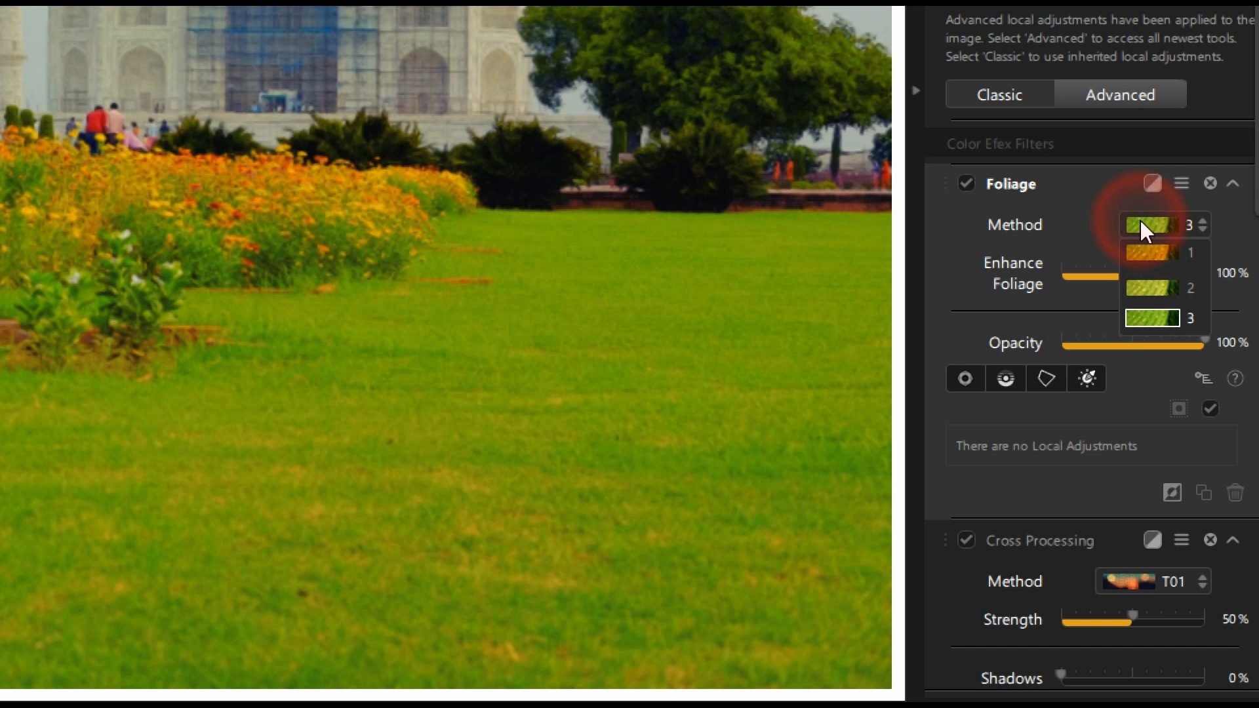
click(1140, 221)
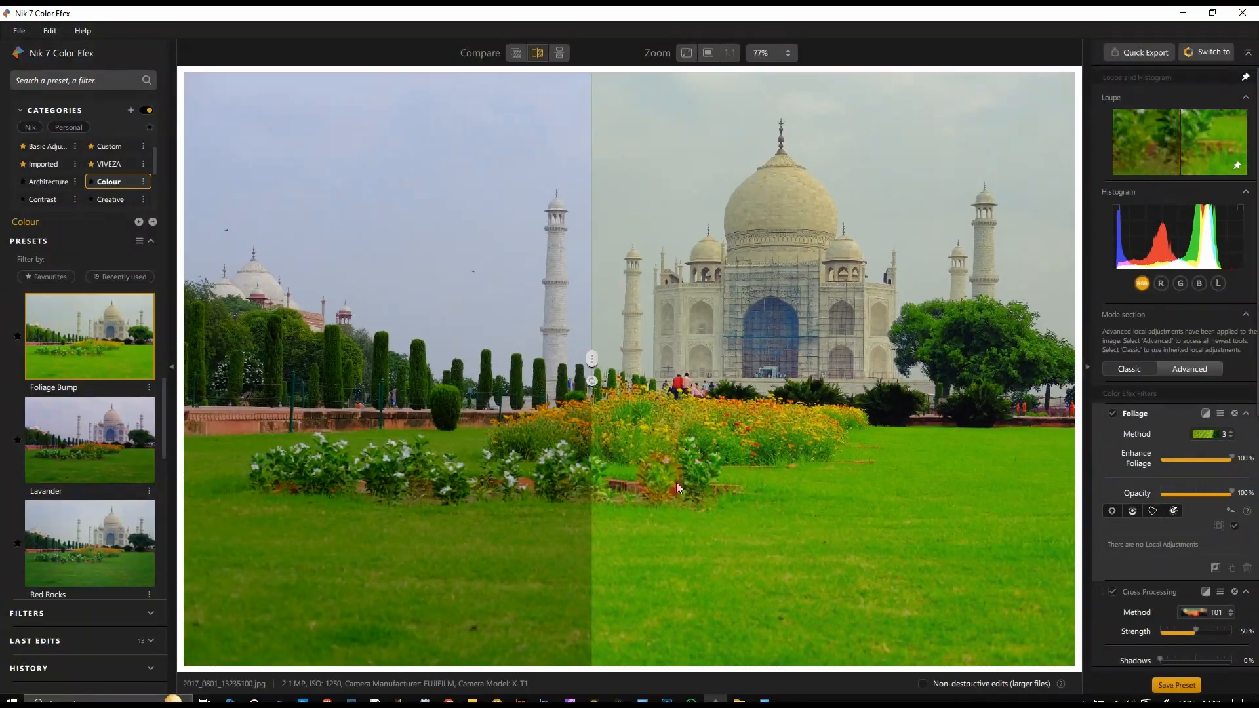
- Move the comparison divider to the photo's far edge and inspect the trees in the fully edited image
drag(588, 356, 186, 364)
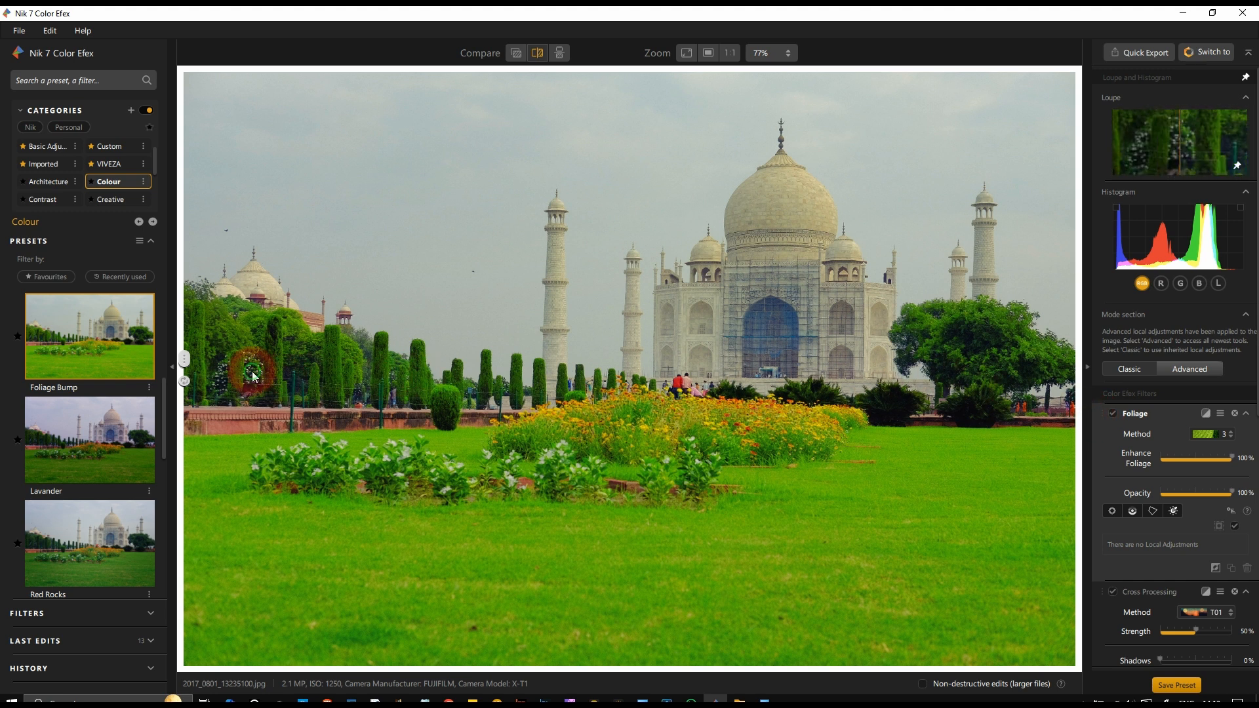
scroll(253, 377, up, 5)
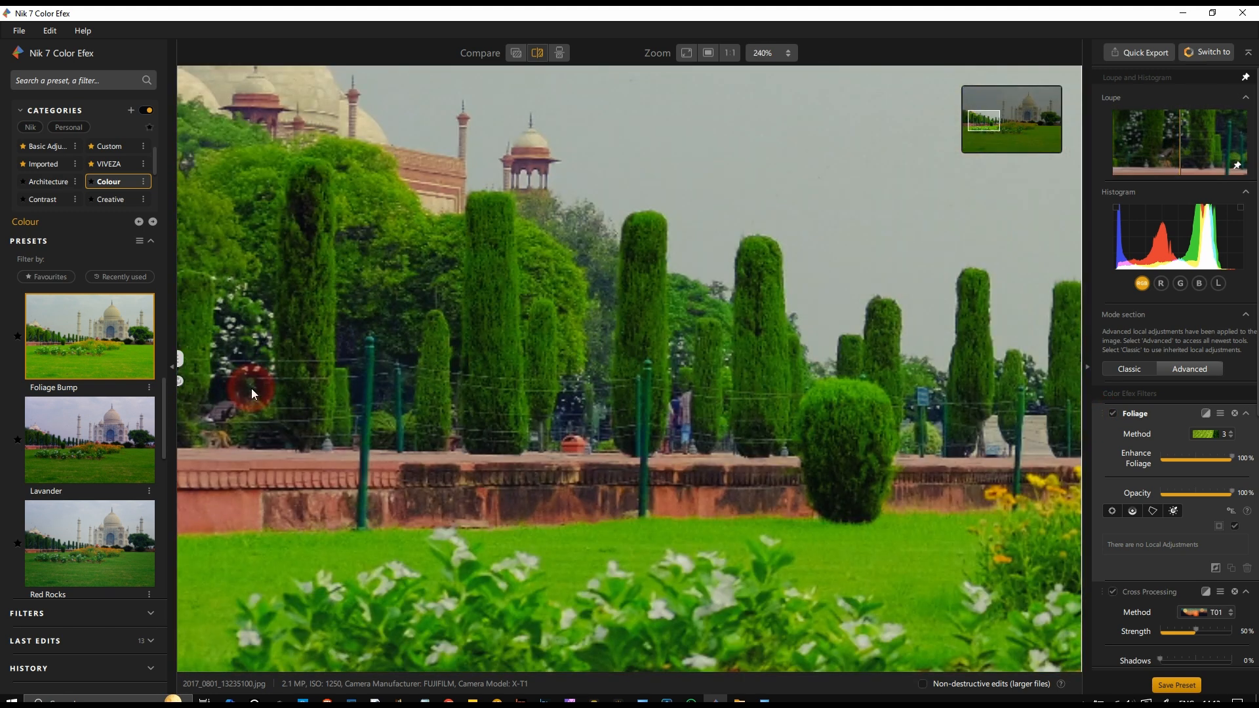
scroll(254, 391, down, 3)
scroll(741, 491, down, 3)
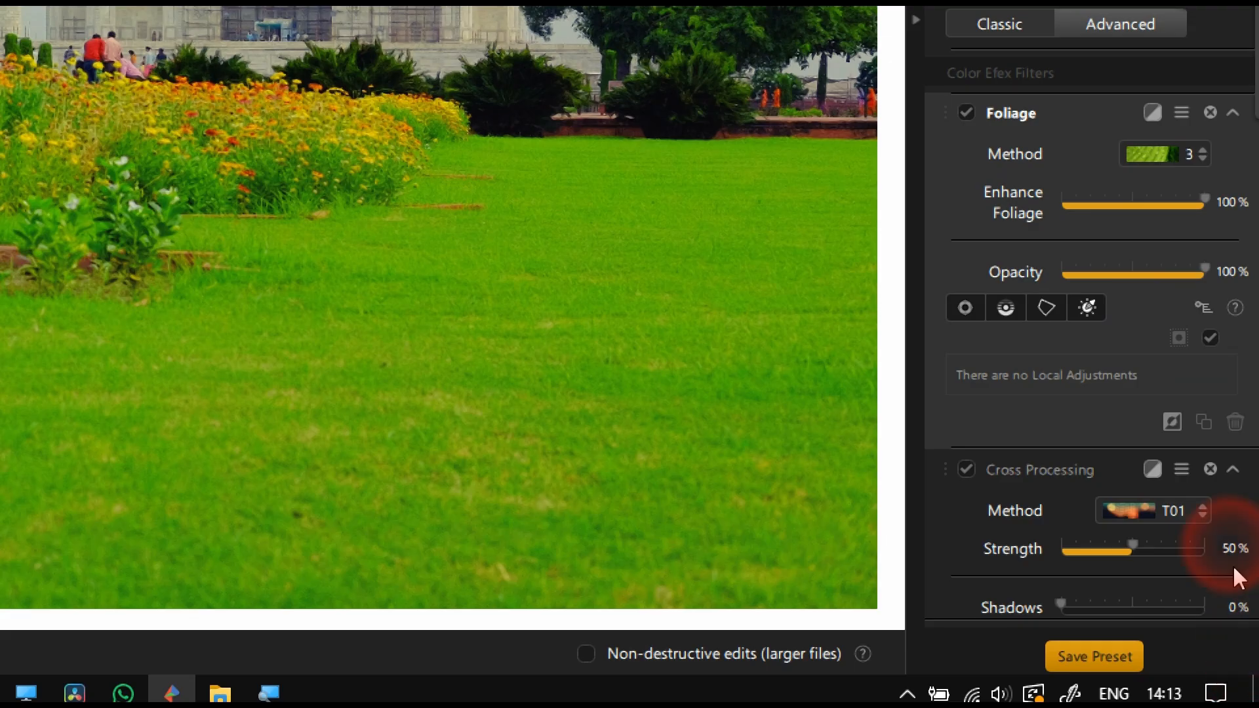
- Preview the Cross Processing filter's methods, including the E6 to C41 group, keeping T01
scroll(1154, 496, down, 5)
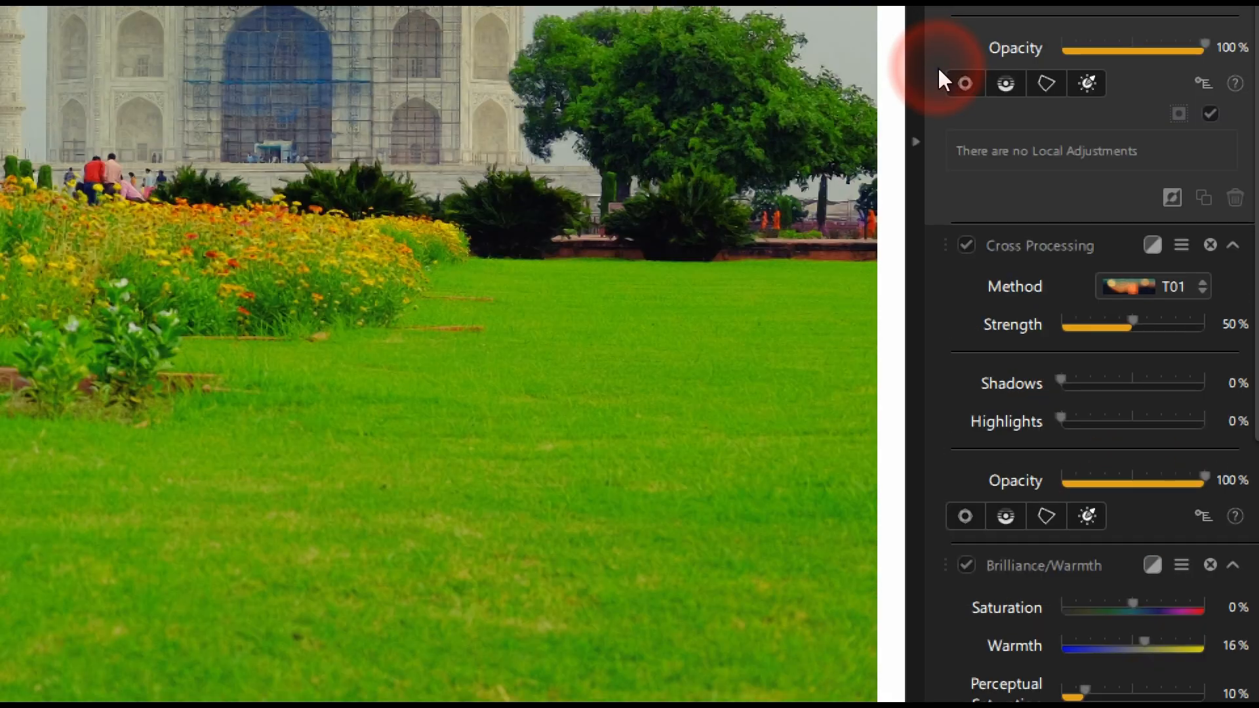
click(1126, 289)
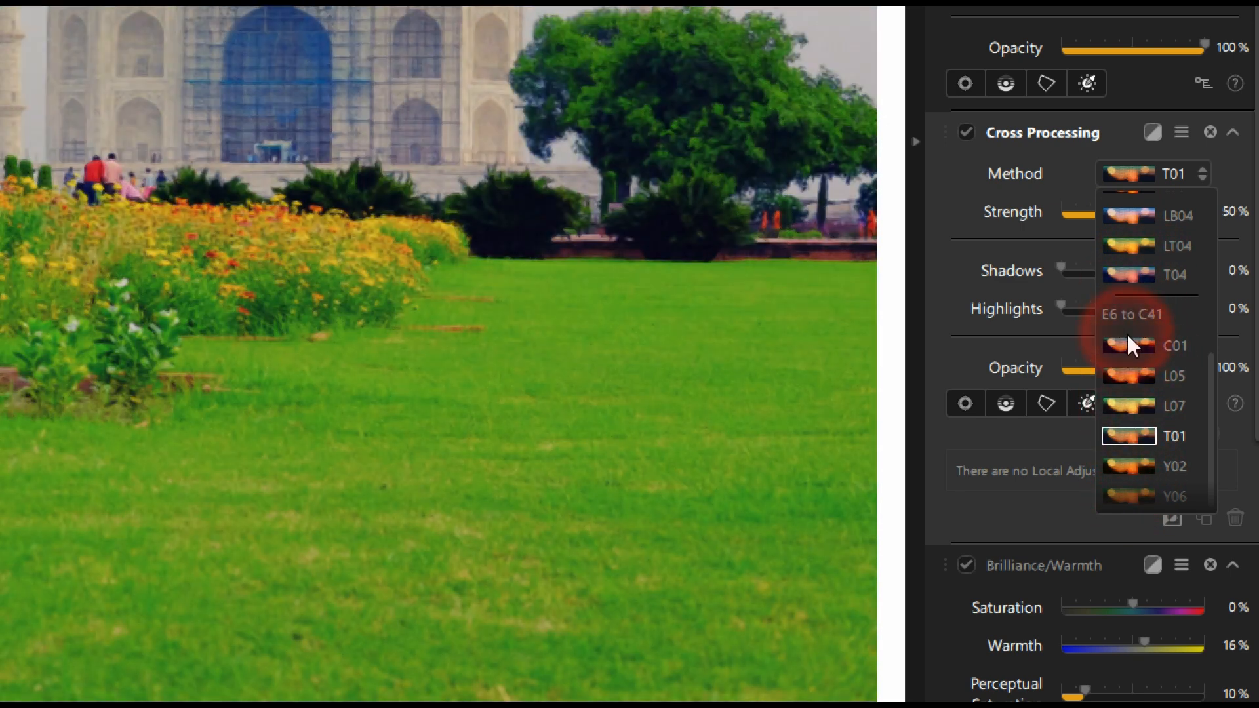
scroll(1141, 360, up, 5)
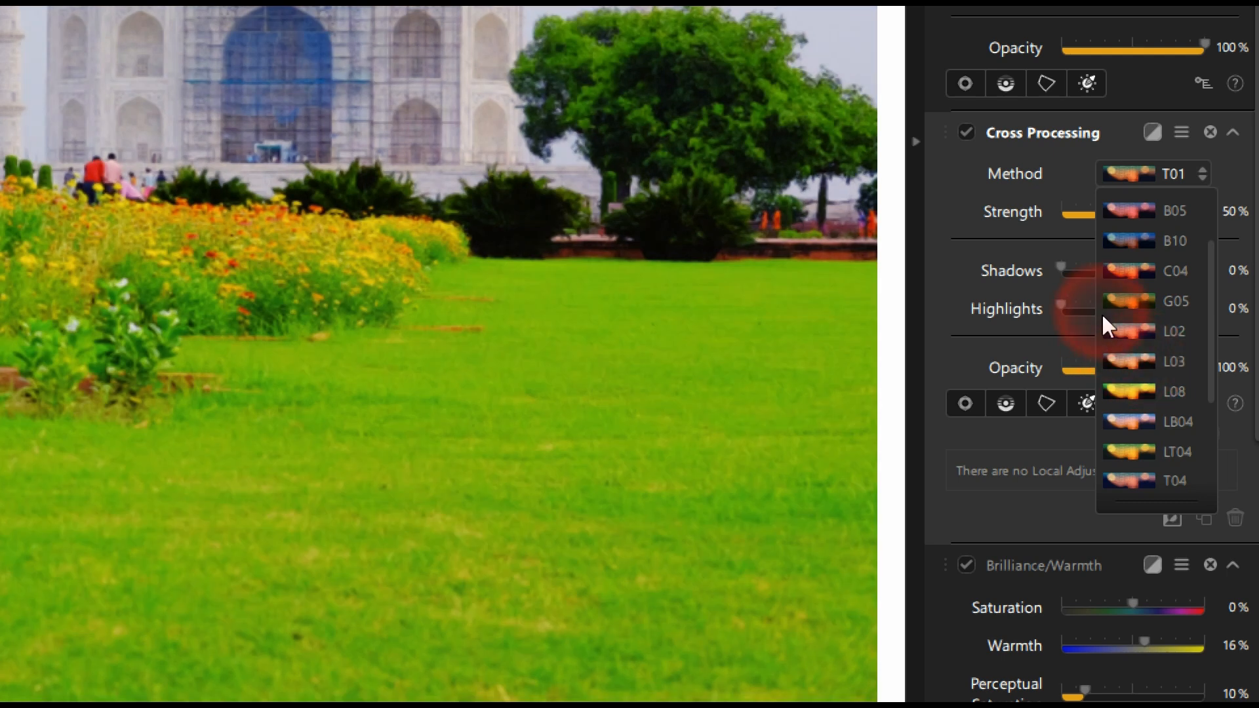
scroll(1147, 174, up, 1)
click(1141, 242)
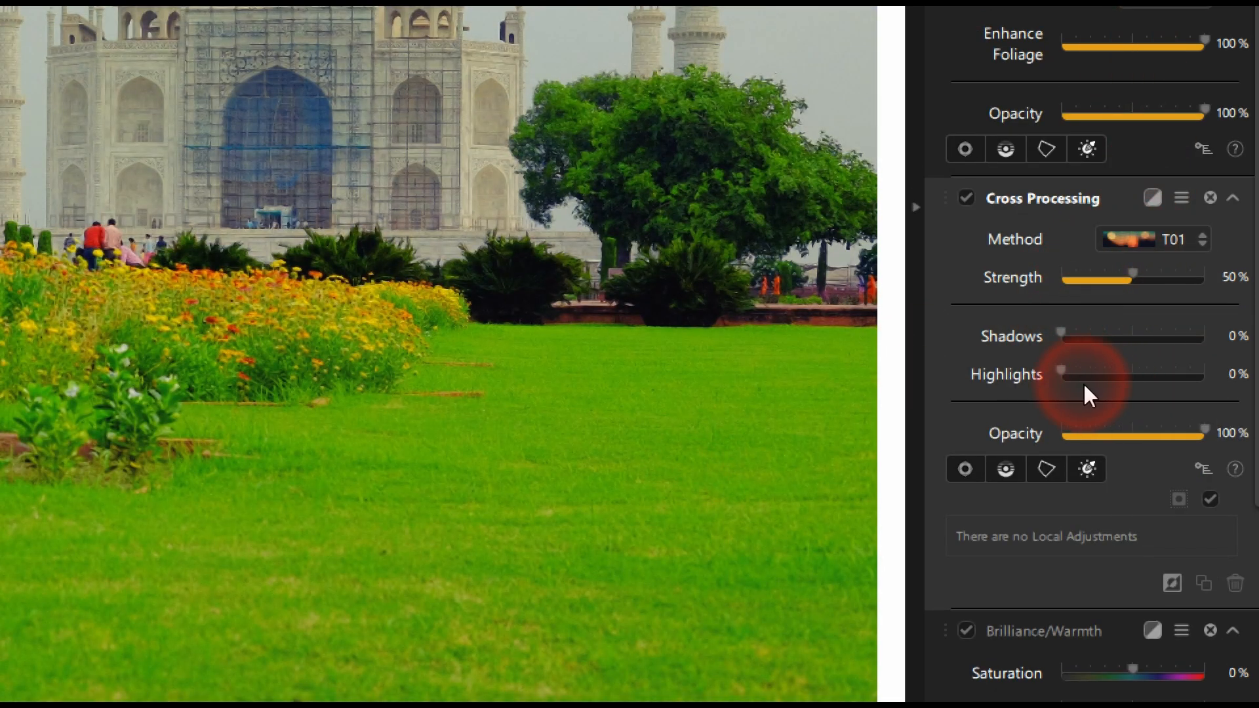
- Try Cross Processing Shadows at 100%, return it to 0%, and test the Highlights adjustment
key(ctrl+minus)
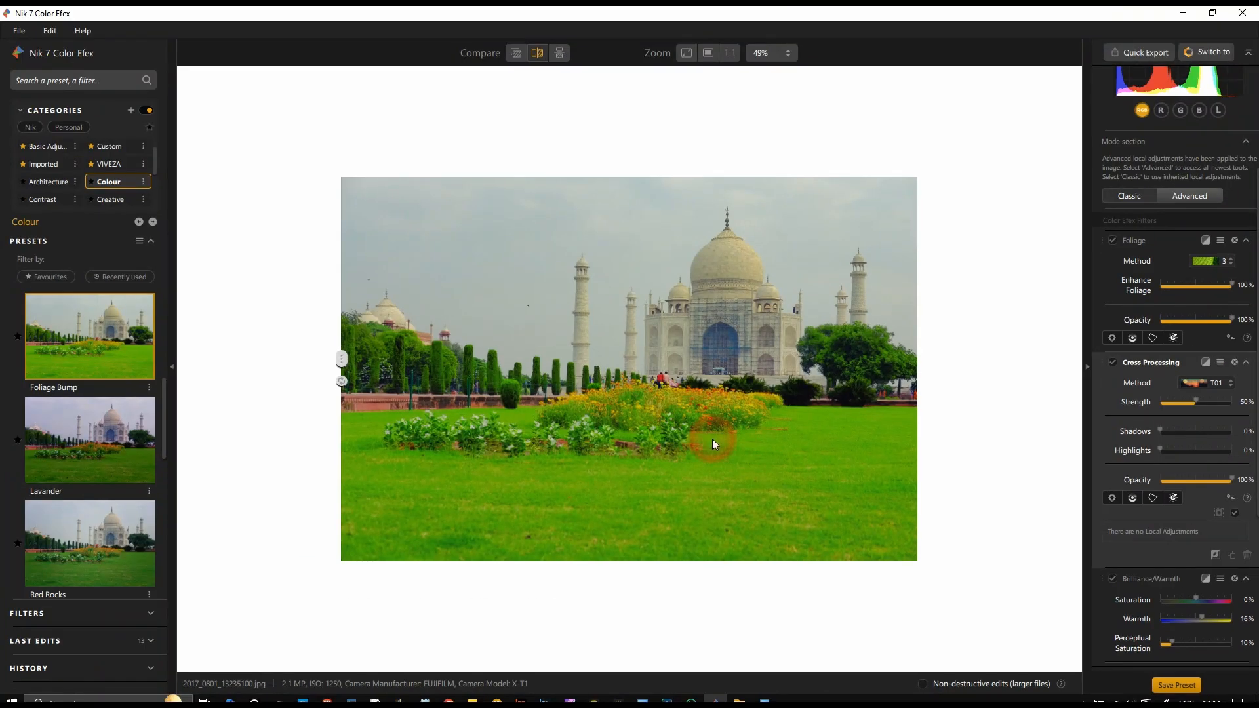
scroll(257, 372, up, 3)
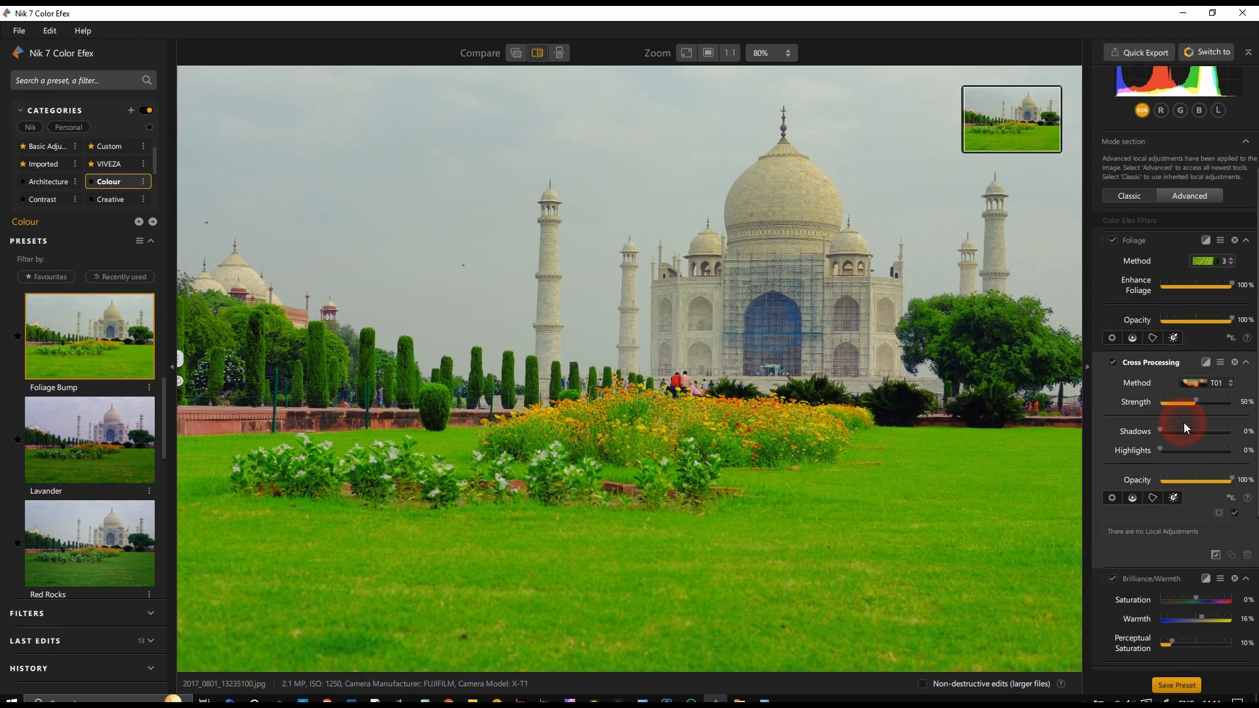
drag(1164, 436, 1253, 431)
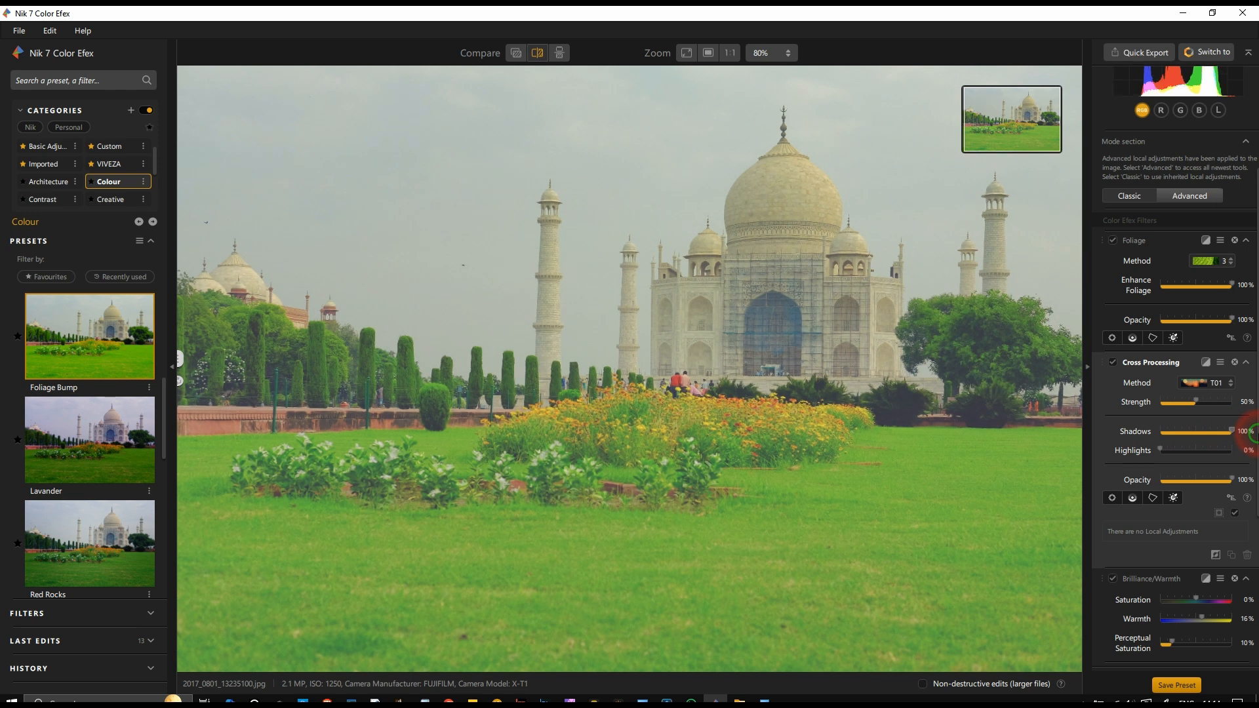
drag(1253, 432, 1085, 465)
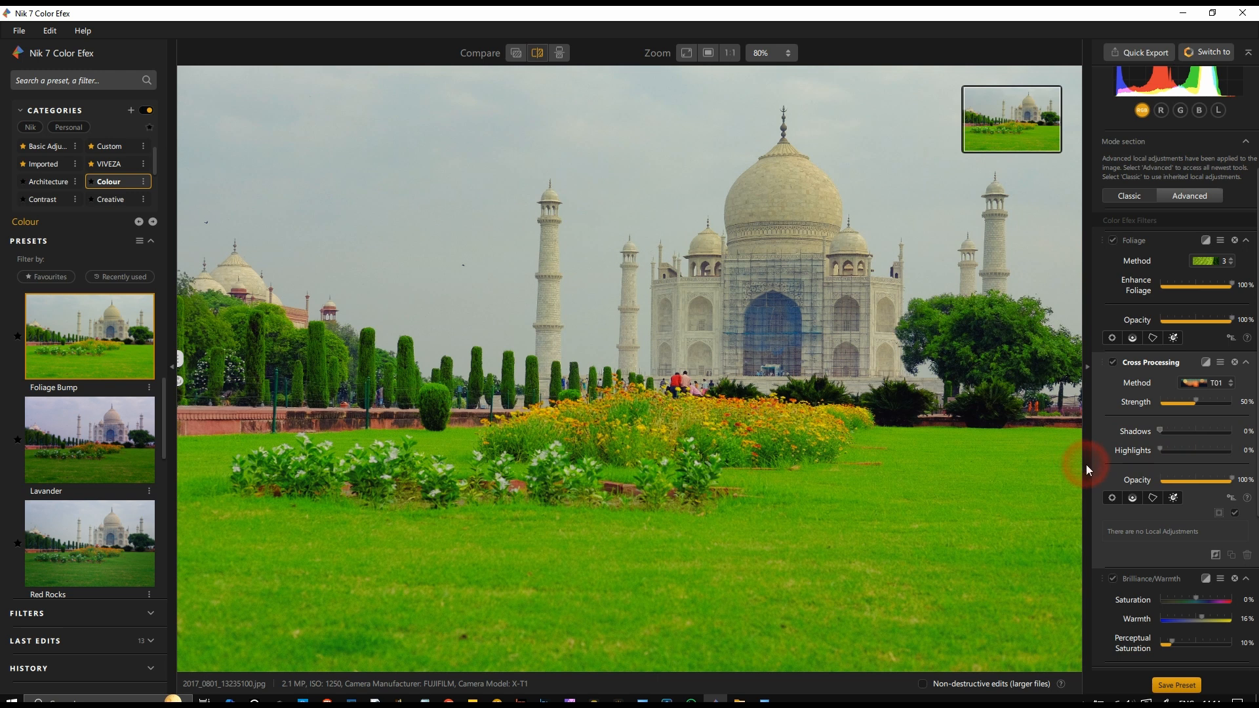
click(1154, 428)
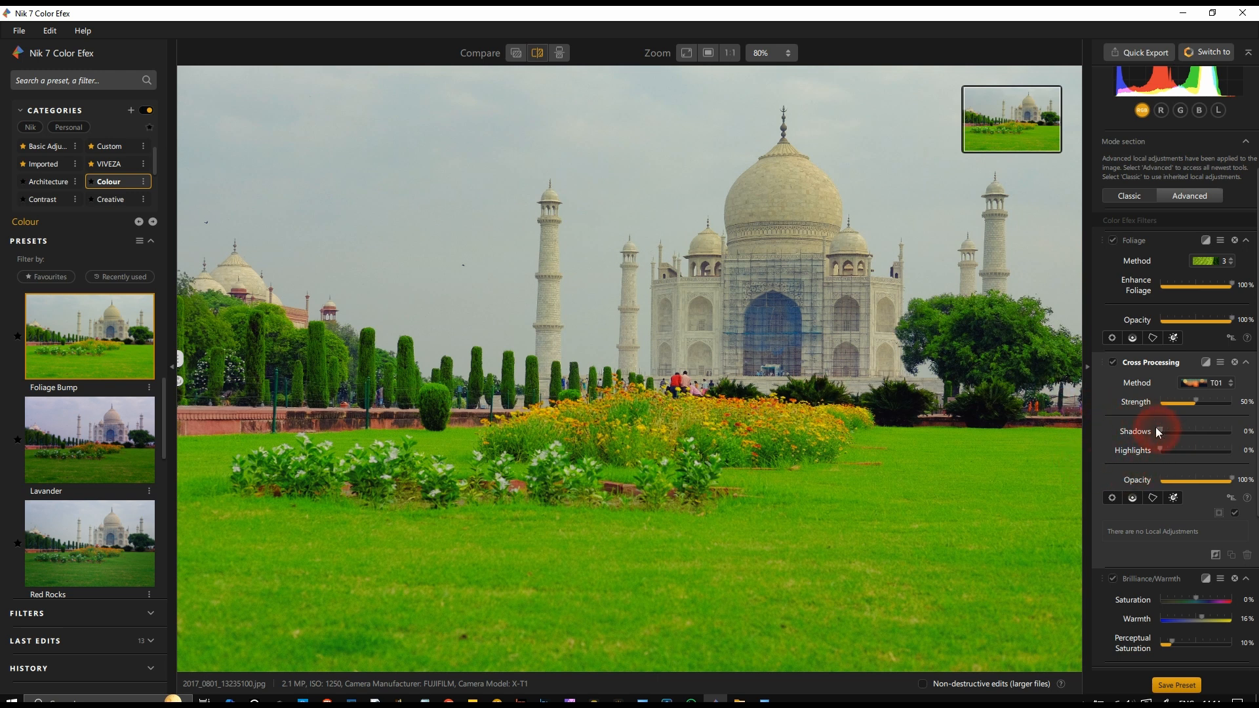
mouse_move(1161, 450)
mouse_down()
mouse_move(1251, 450)
mouse_move(1159, 452)
mouse_up()
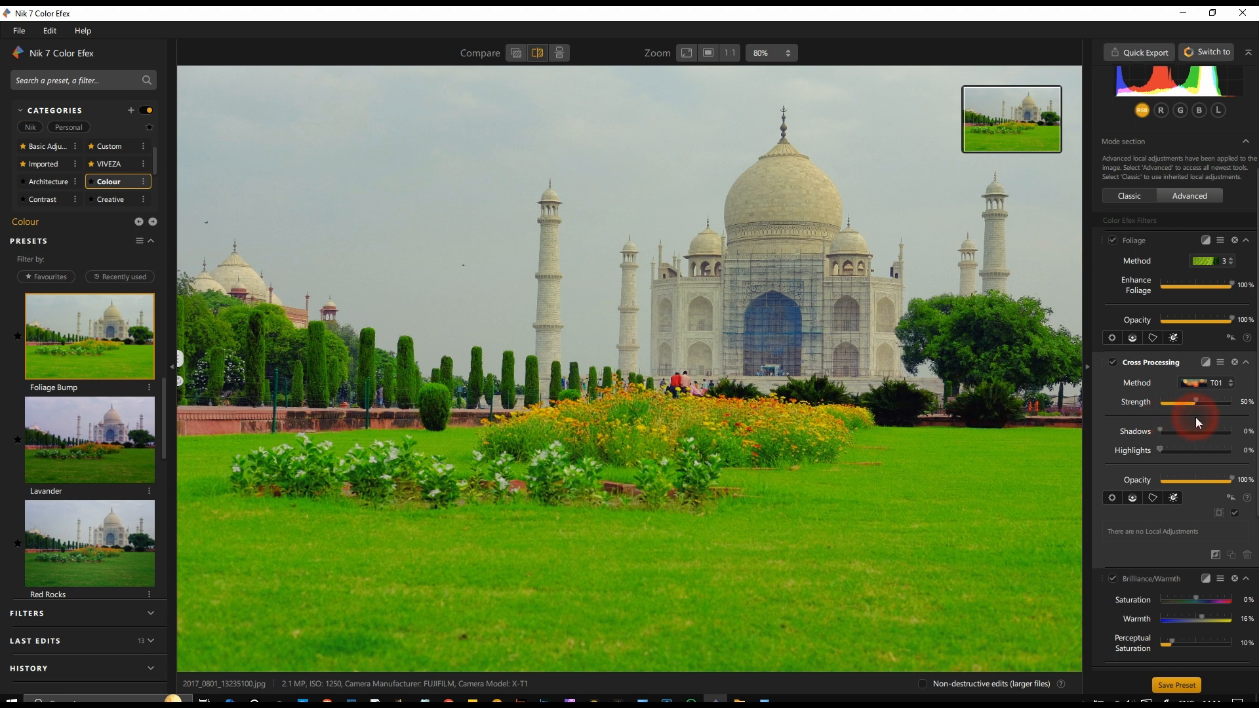
- Try the Saturation adjustment in the Brilliance/Warmth filter and leave it at 0%
scroll(1195, 417, down, 4)
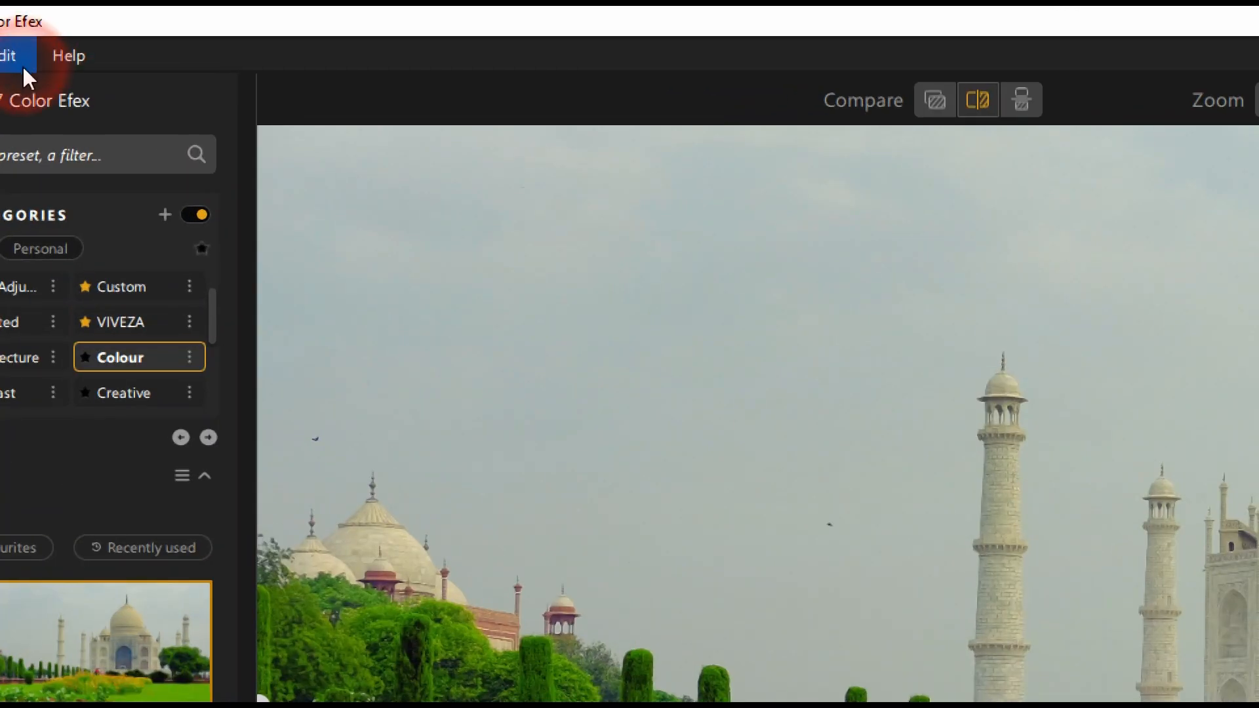
click(95, 49)
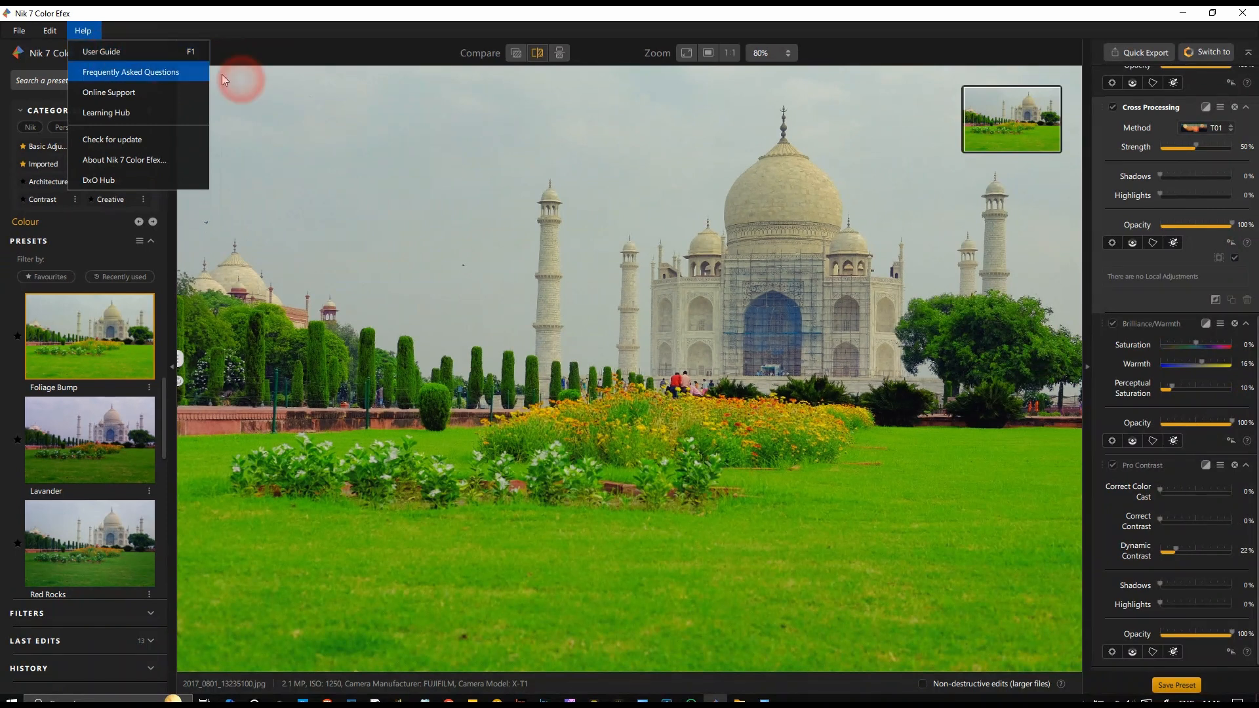
click(1195, 345)
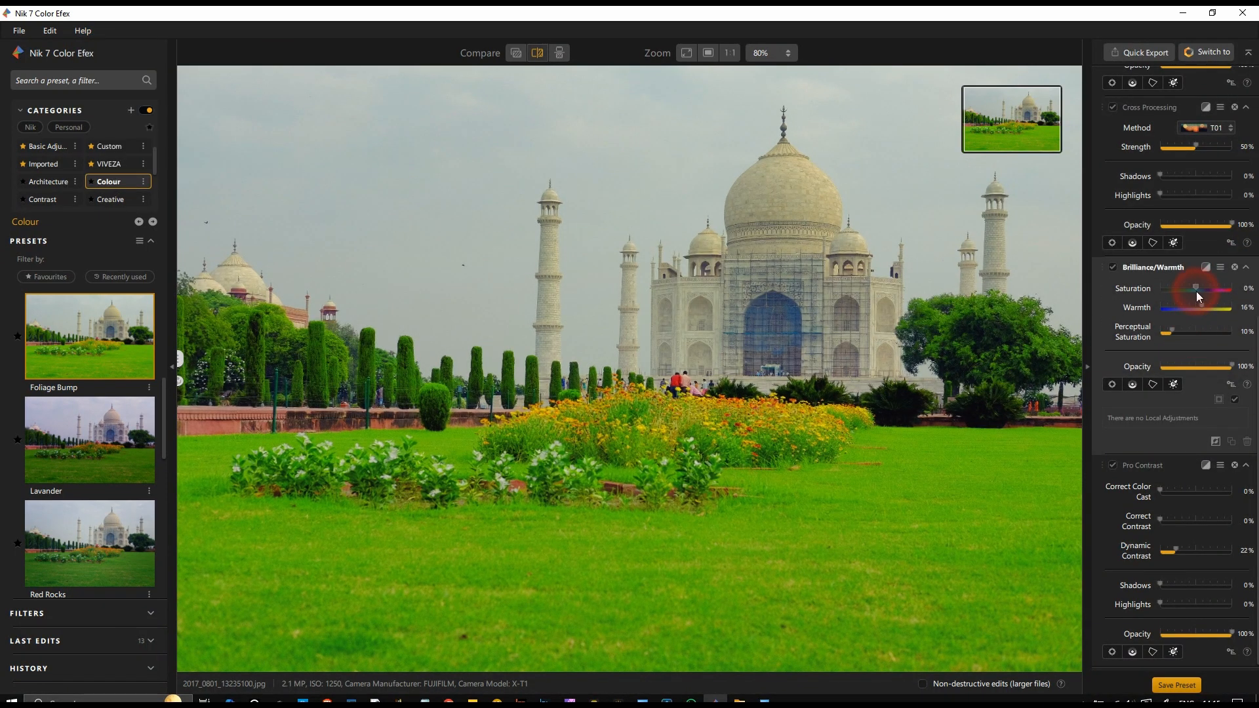
mouse_move(1202, 290)
mouse_down()
mouse_move(1239, 284)
mouse_move(1197, 313)
mouse_up()
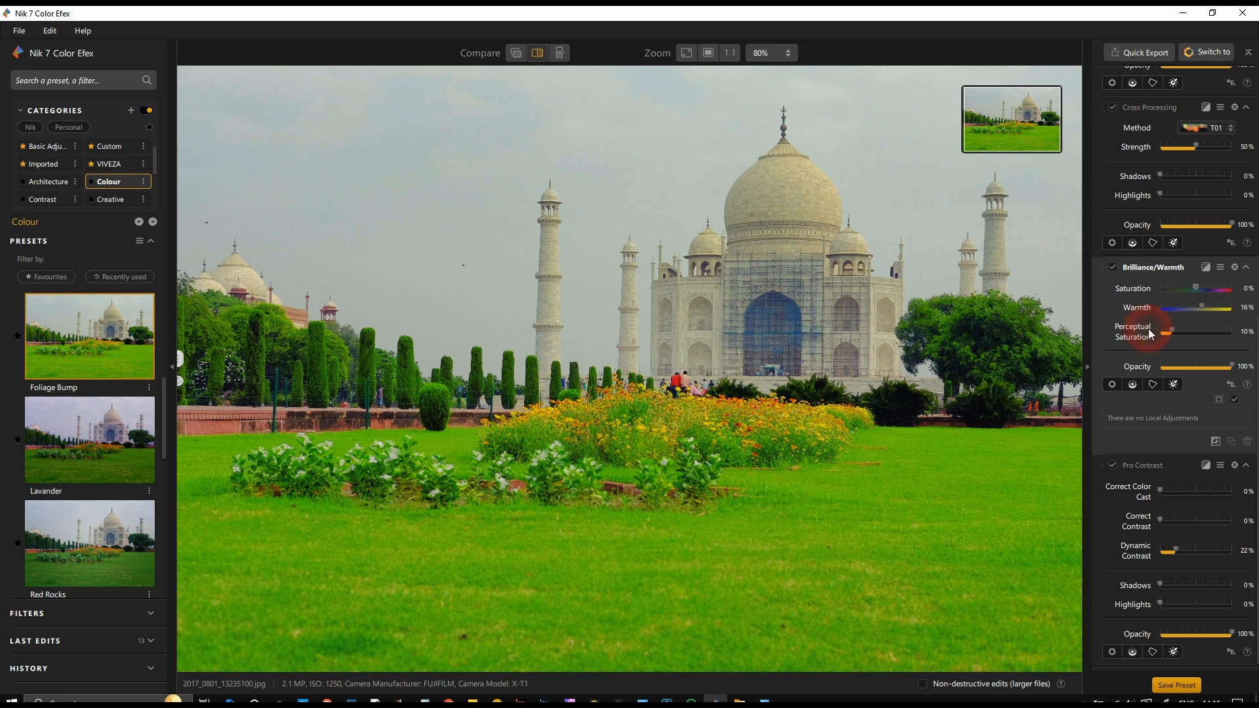
- Try Perceptual Saturation at 60% in the Brilliance/Warmth filter and settle on 12%
drag(1171, 333, 1255, 324)
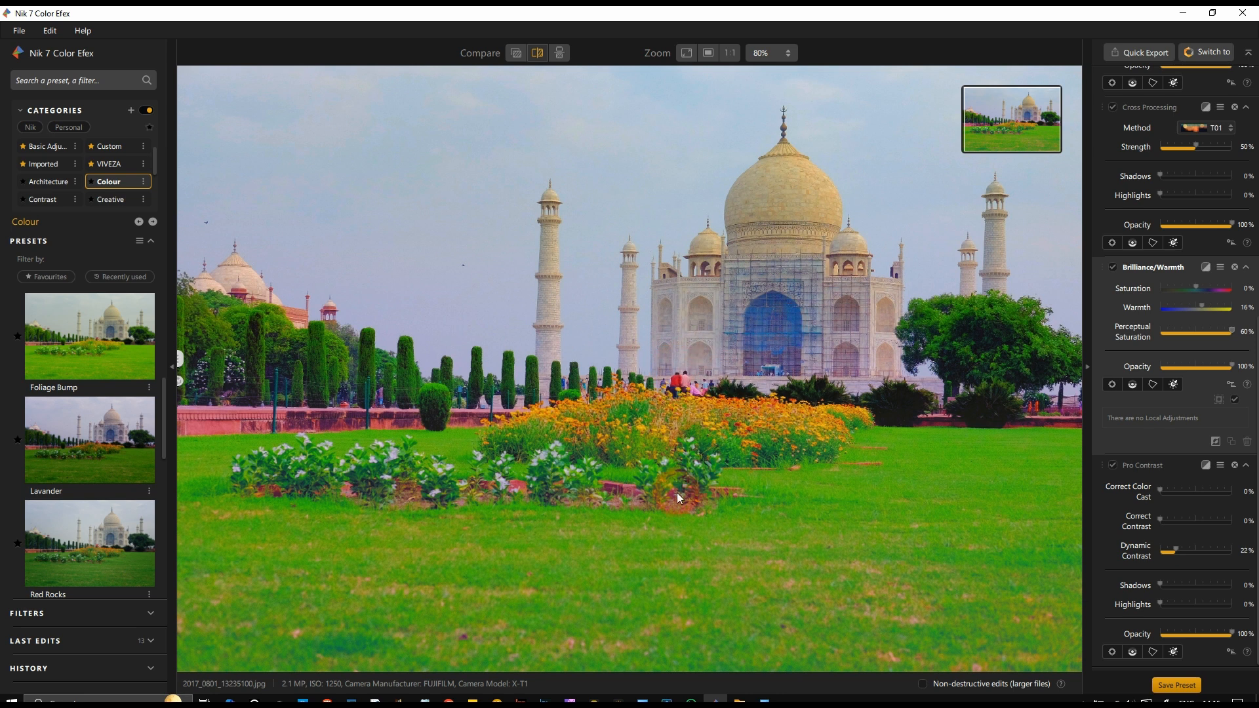
click(1173, 336)
drag(1173, 334, 1177, 333)
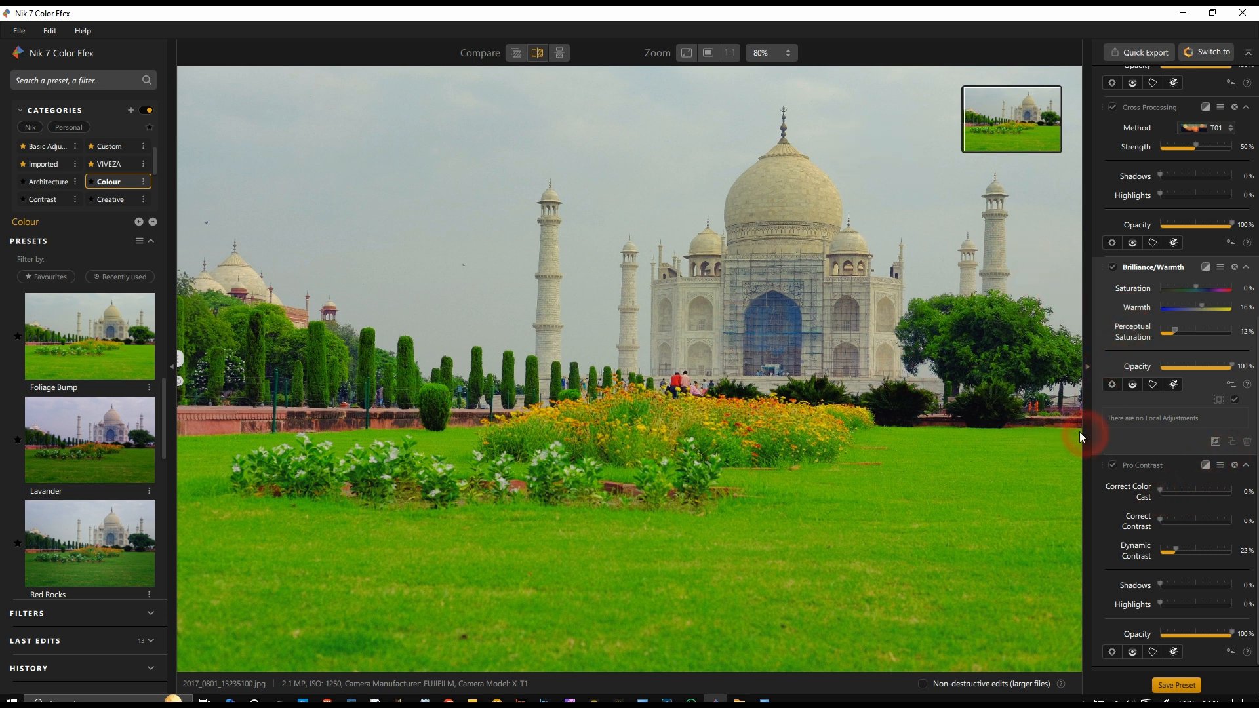
- Try Correct Color Cast at 83% in the Pro Contrast filter, check the whole photo, and reduce it to 44%
click(1156, 486)
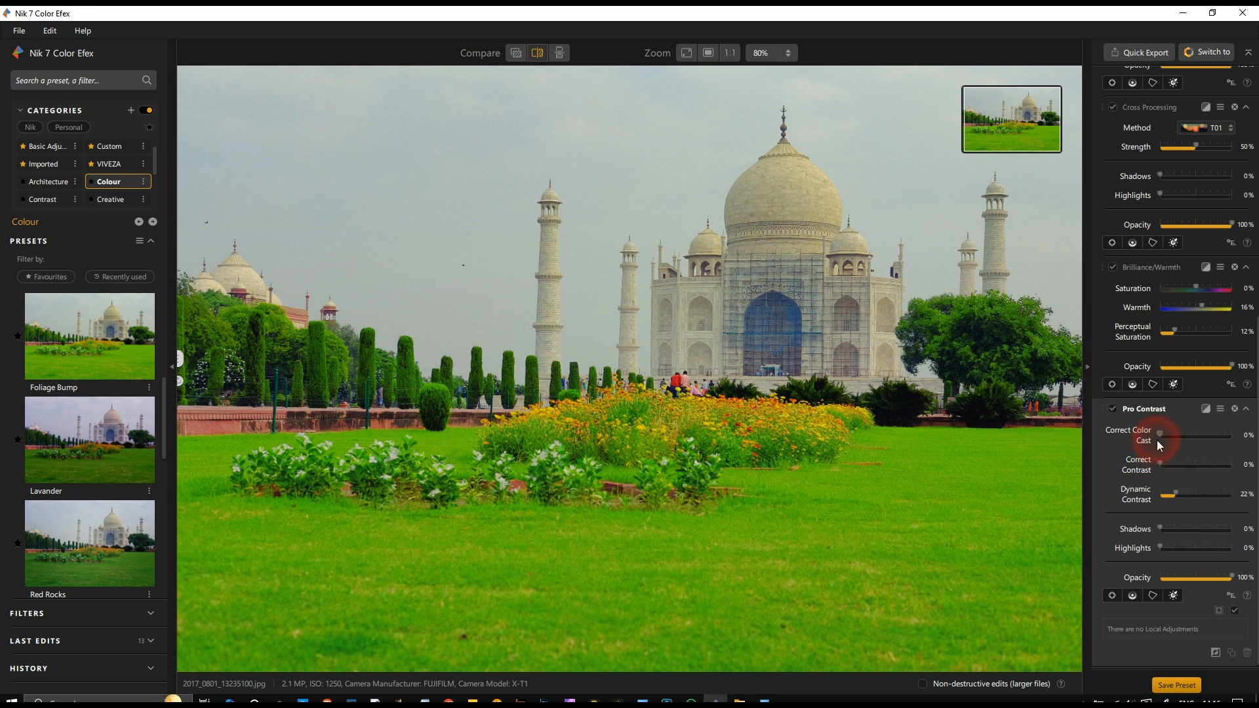
drag(1158, 442, 1221, 448)
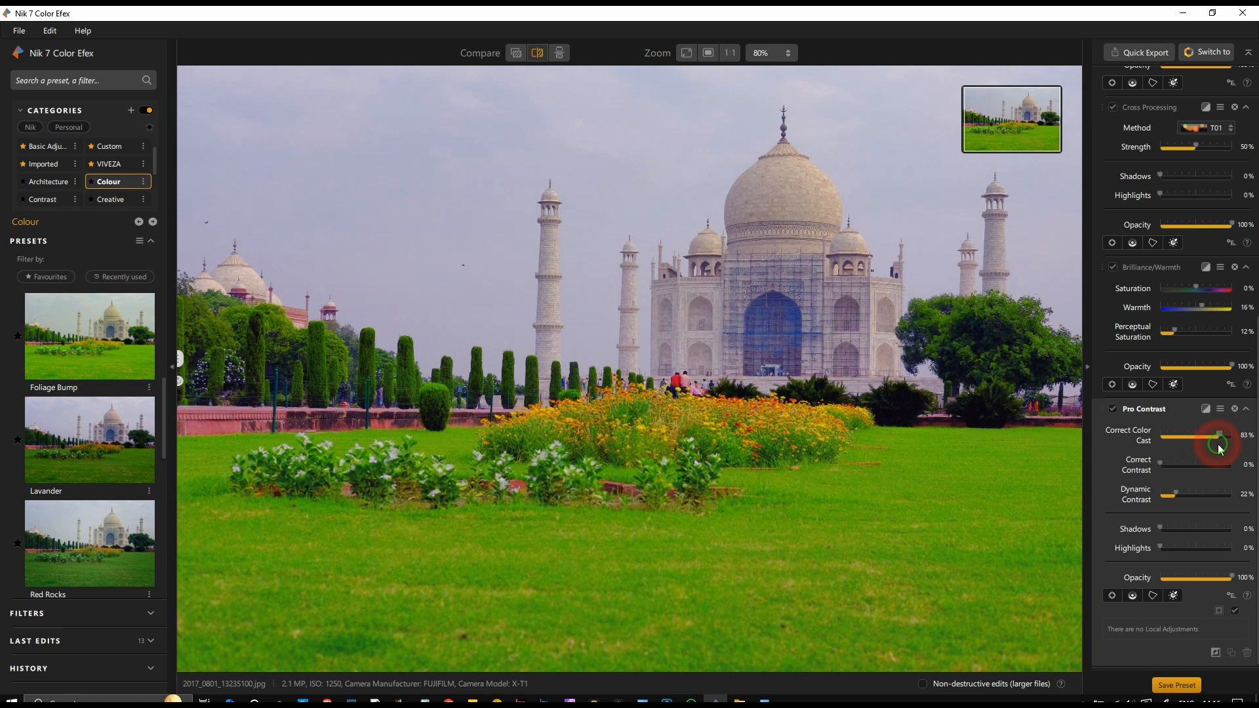
click(821, 471)
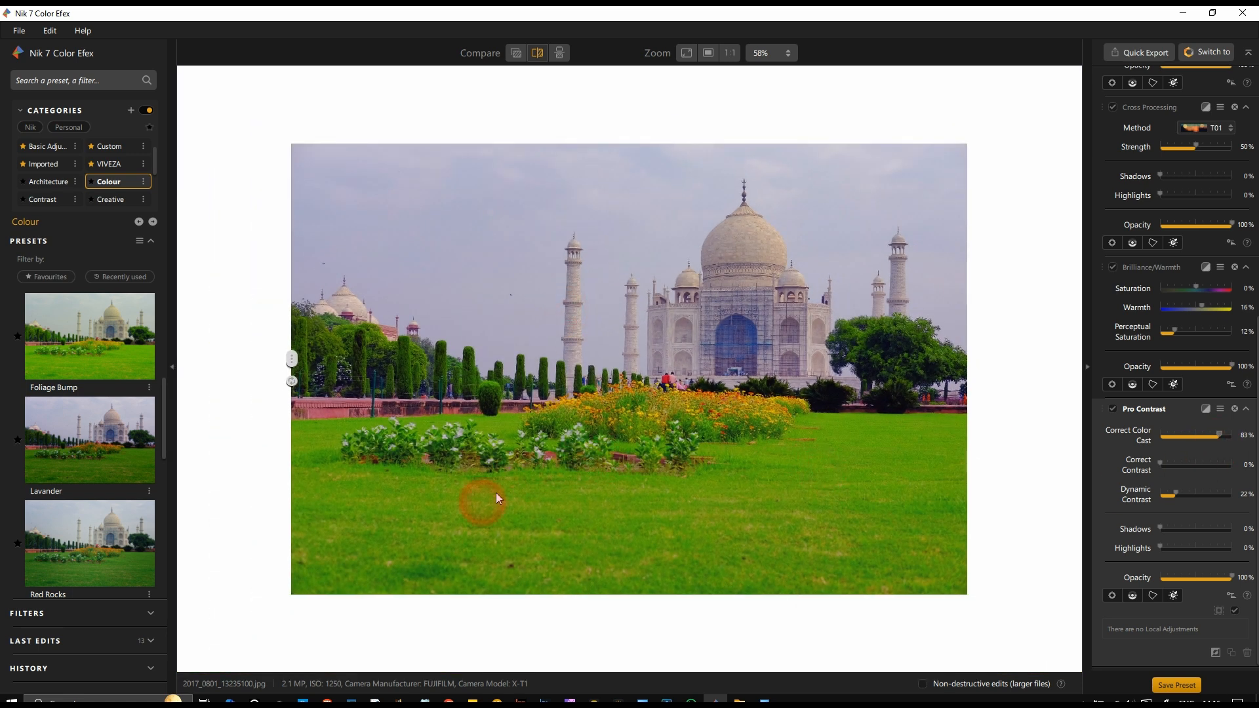
click(575, 264)
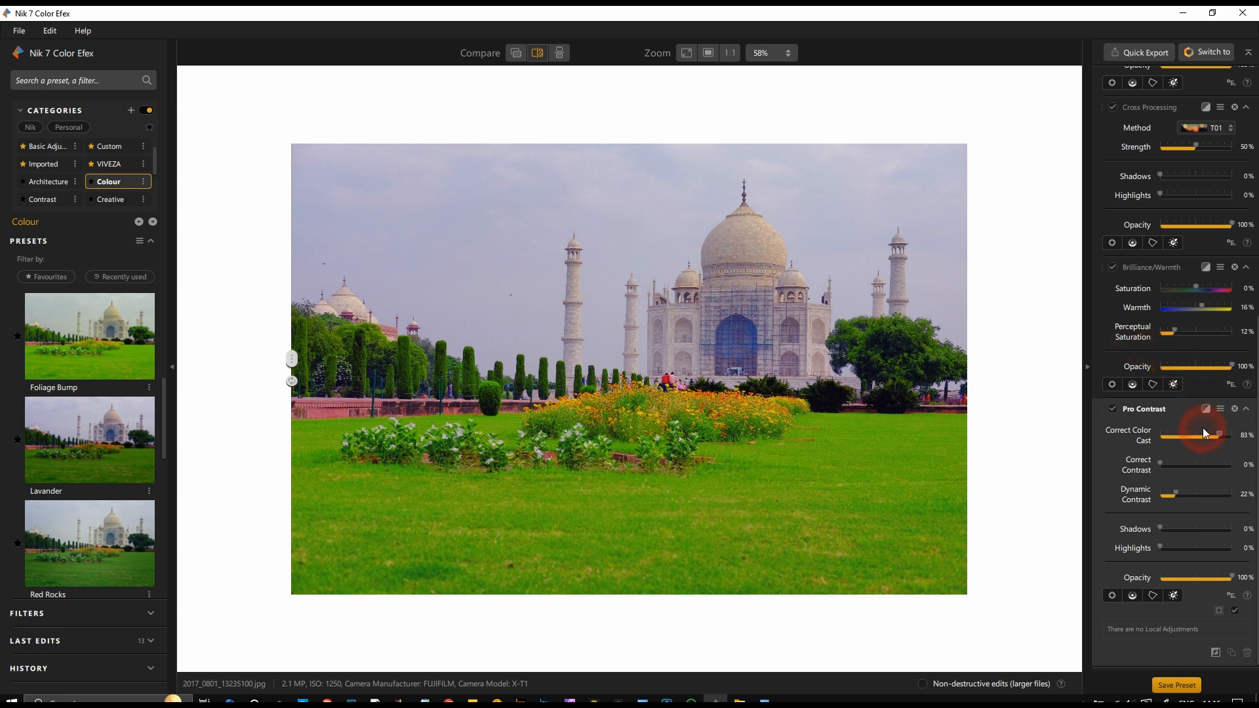
drag(1183, 438, 1190, 437)
scroll(1104, 344, up, 6)
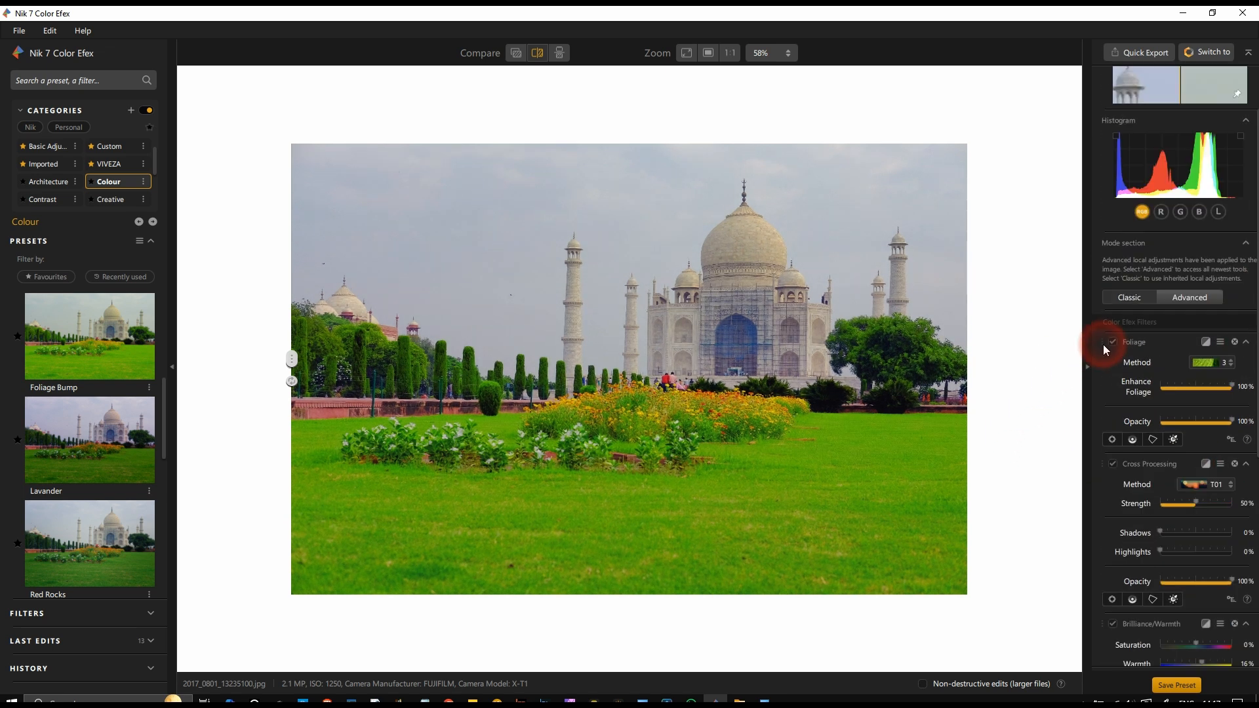
scroll(1156, 308, down, 6)
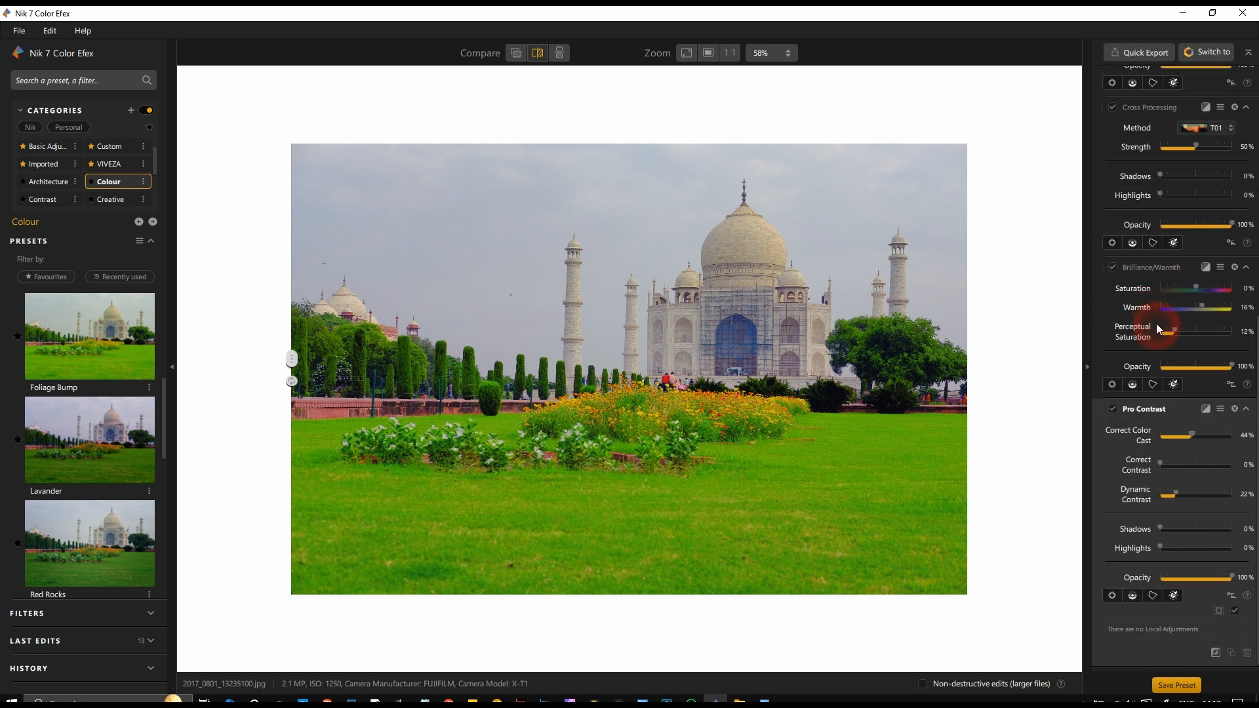
- Try Correct Contrast at 100% in the Pro Contrast filter, return it to 0%, and set Dynamic Contrast to 17%
drag(1160, 464, 1245, 465)
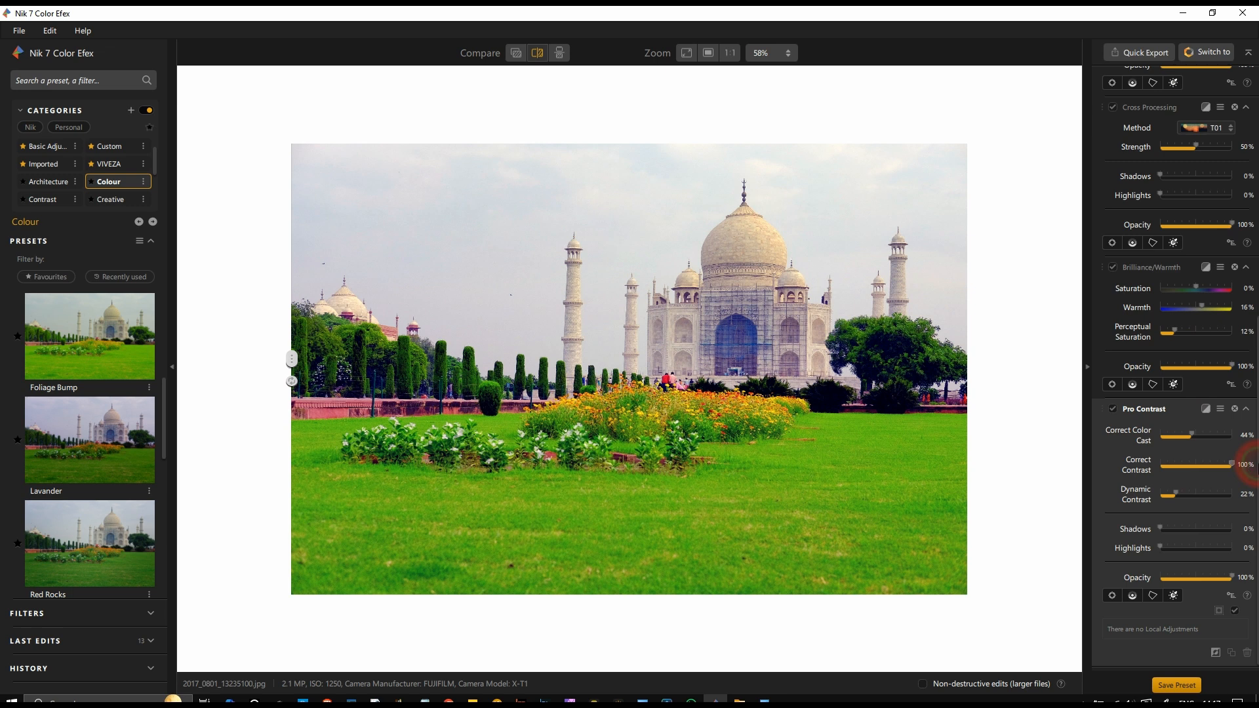
click(1188, 467)
drag(1187, 467, 1237, 498)
click(1175, 498)
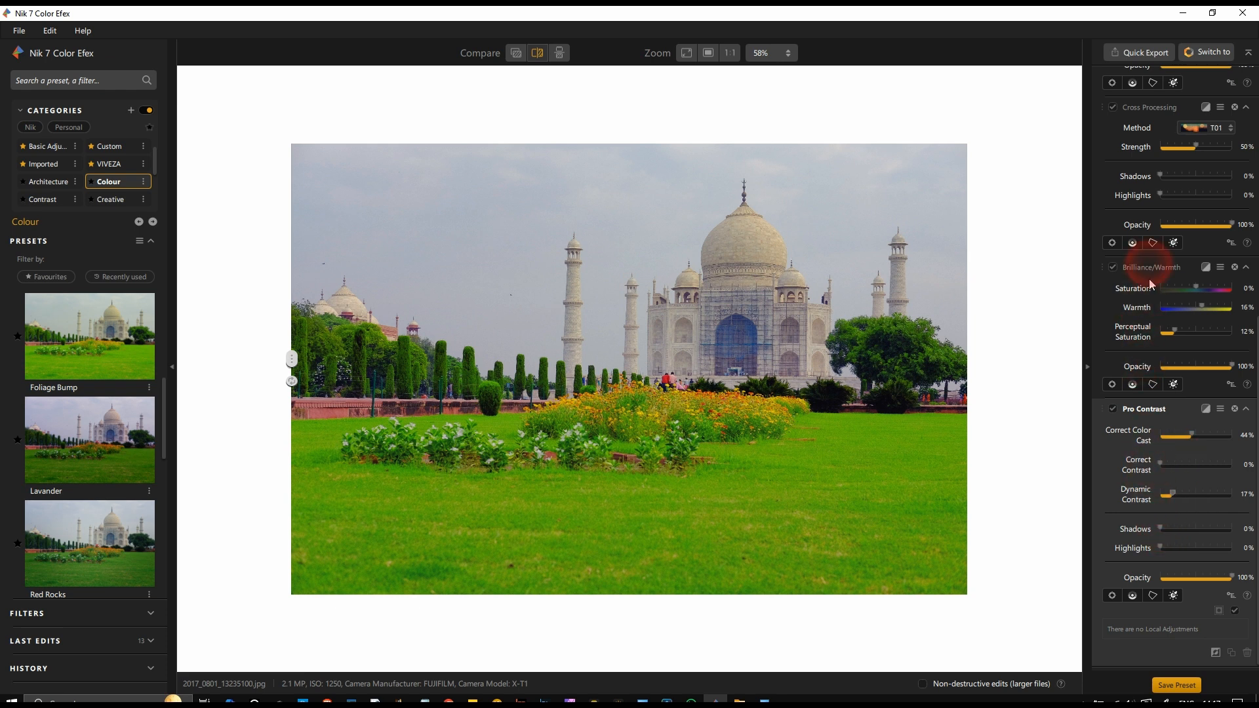
- Test the Shadows and Highlights adjustments in the Pro Contrast filter and leave both at 0%
drag(1160, 529, 1139, 544)
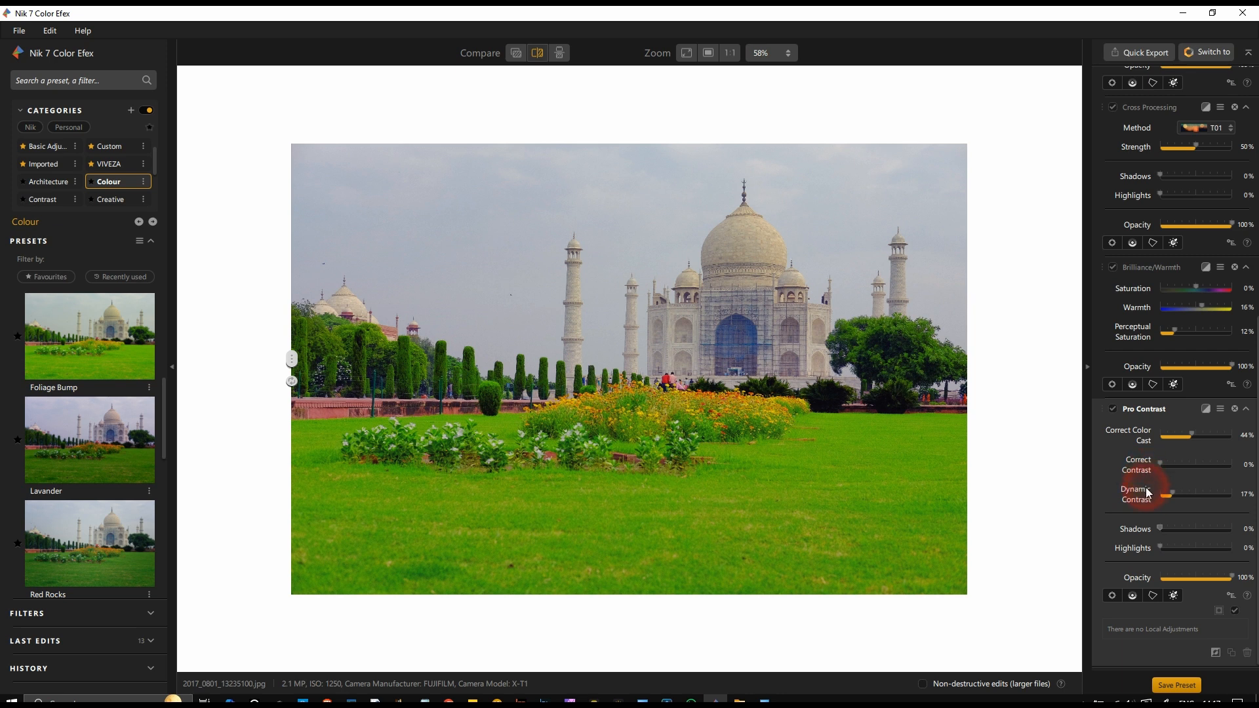
drag(1160, 548, 1110, 553)
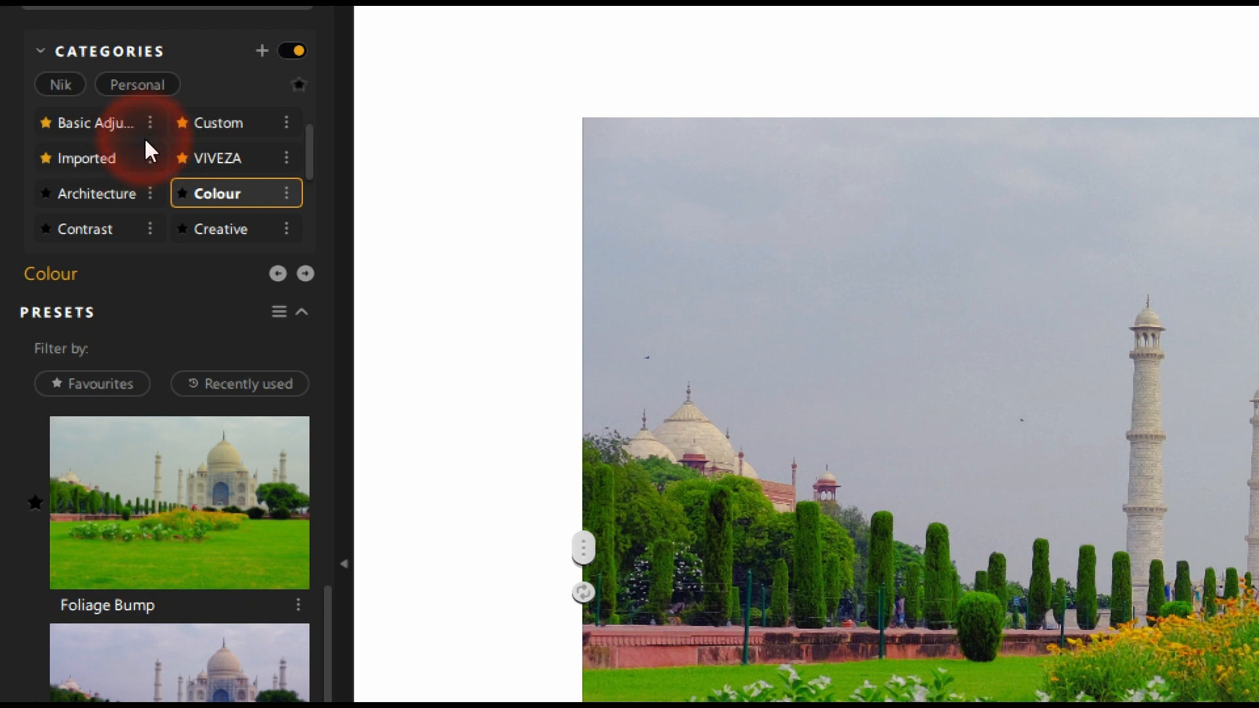
- Look through the remaining preset categories and compare the original and edited versions across the whole photo
scroll(189, 154, down, 4)
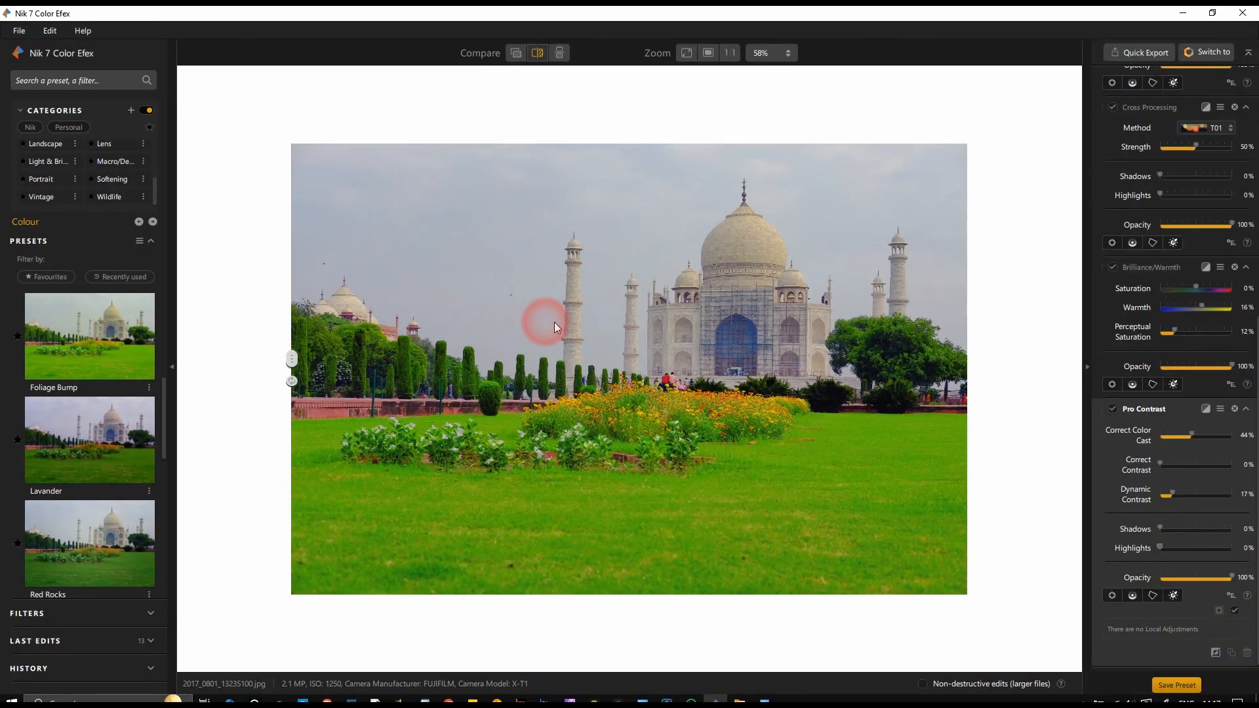
drag(286, 353, 736, 366)
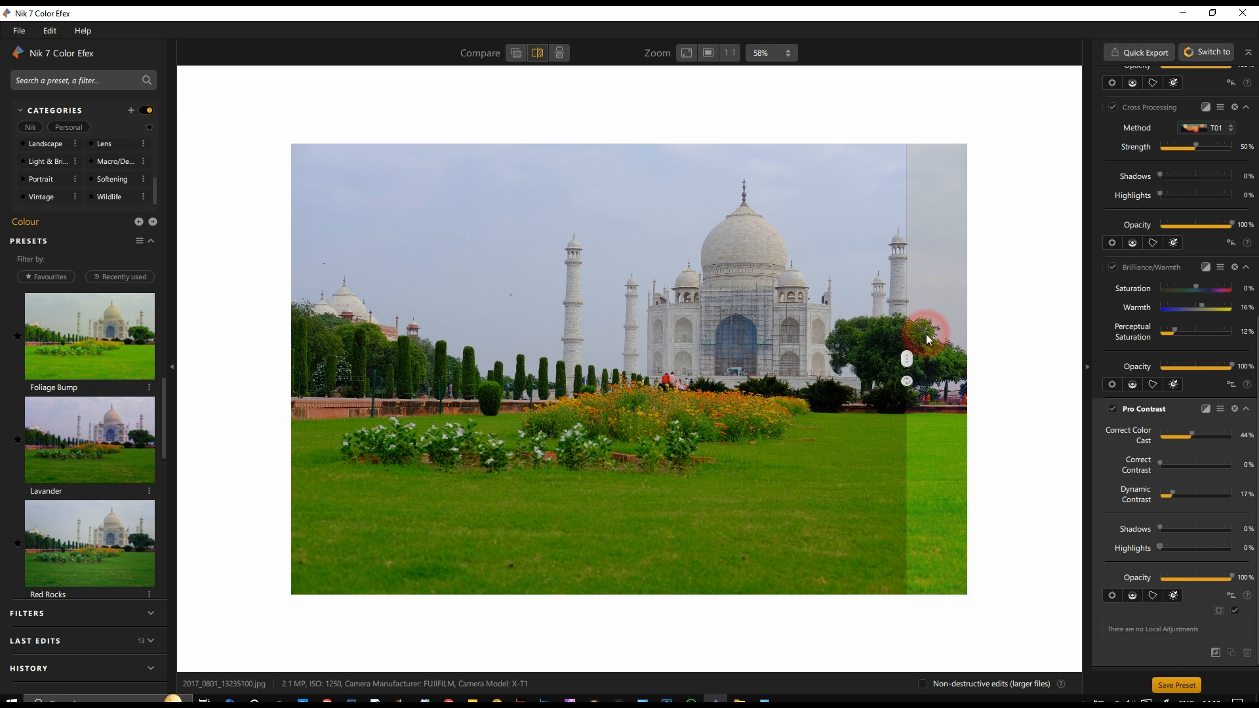
drag(911, 357, 267, 371)
scroll(625, 374, up, 2)
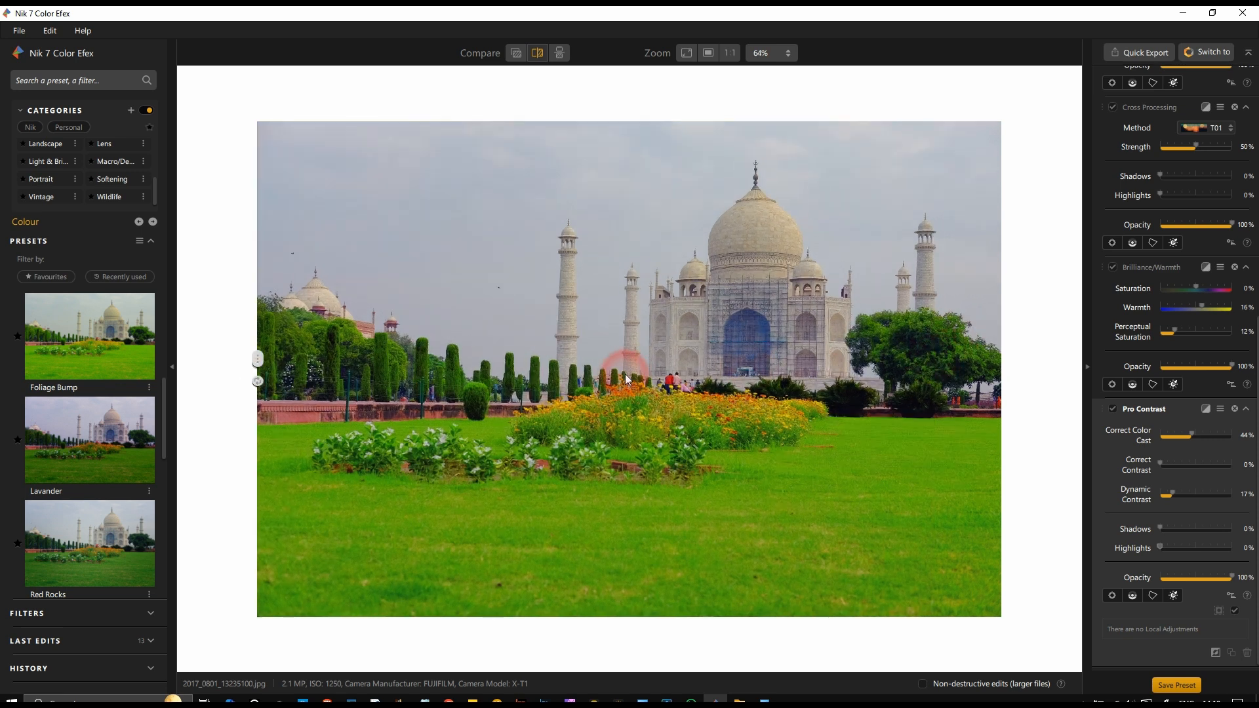